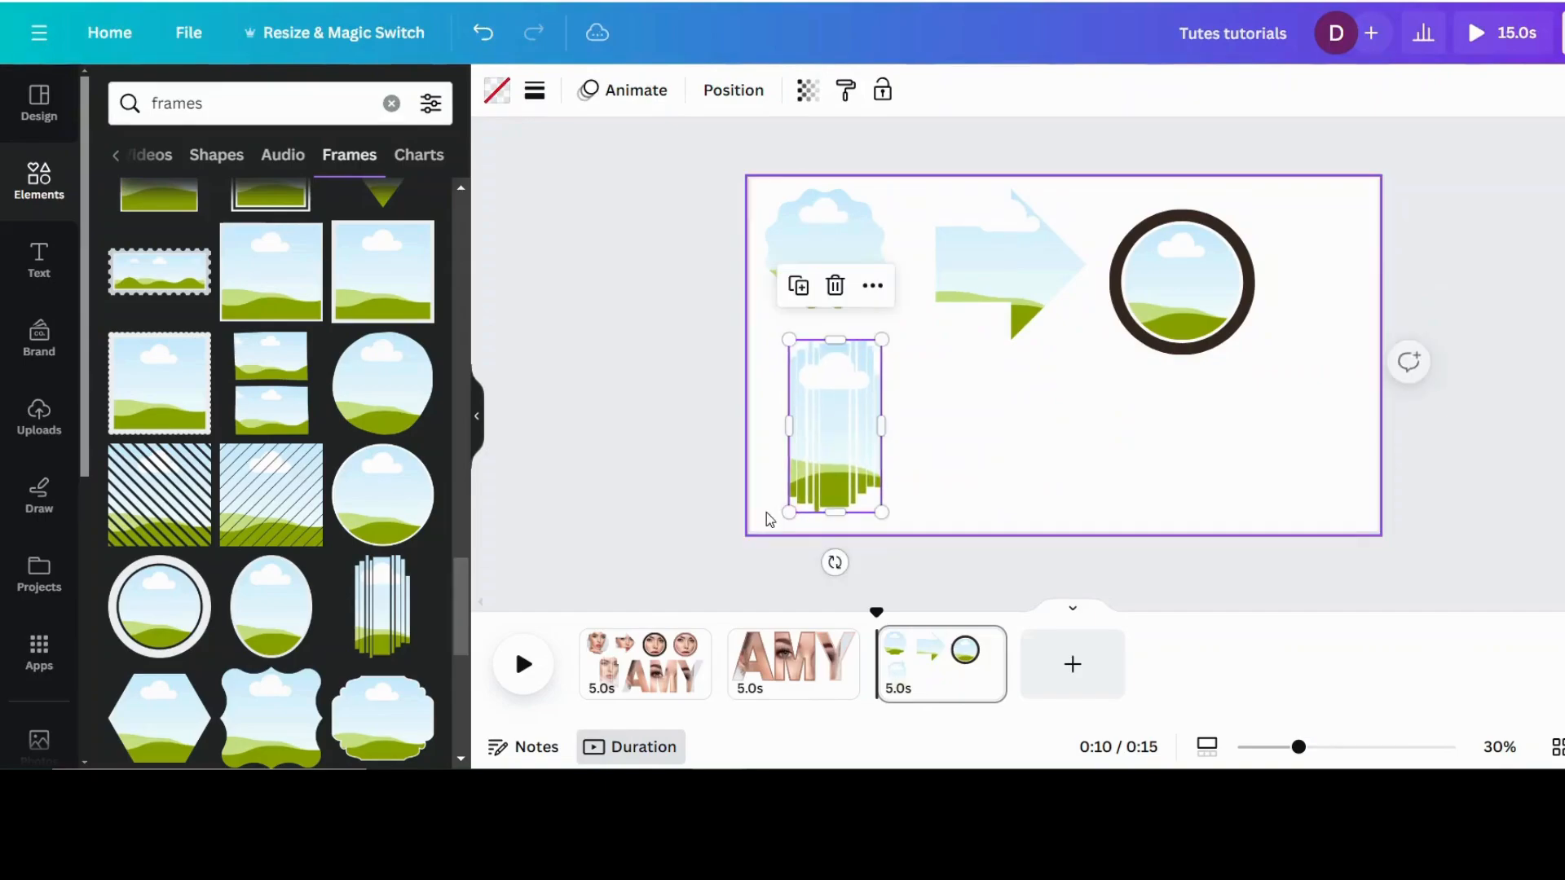
Step: Search the elements library for "face" and show all of the photo results
left_click(69, 167)
left_click(209, 103)
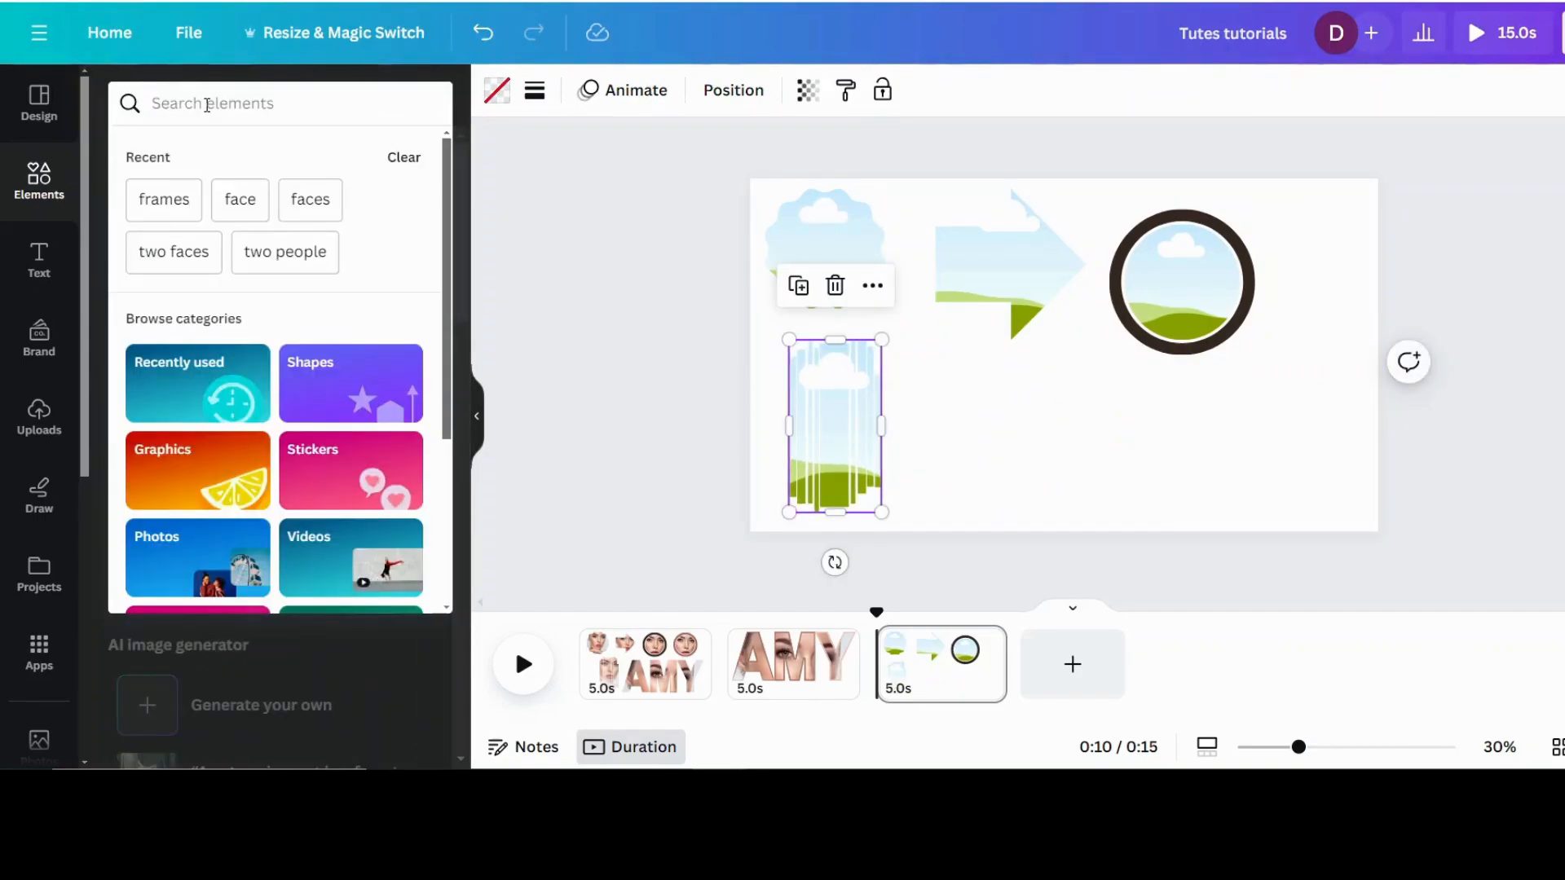
type("face")
key("Return")
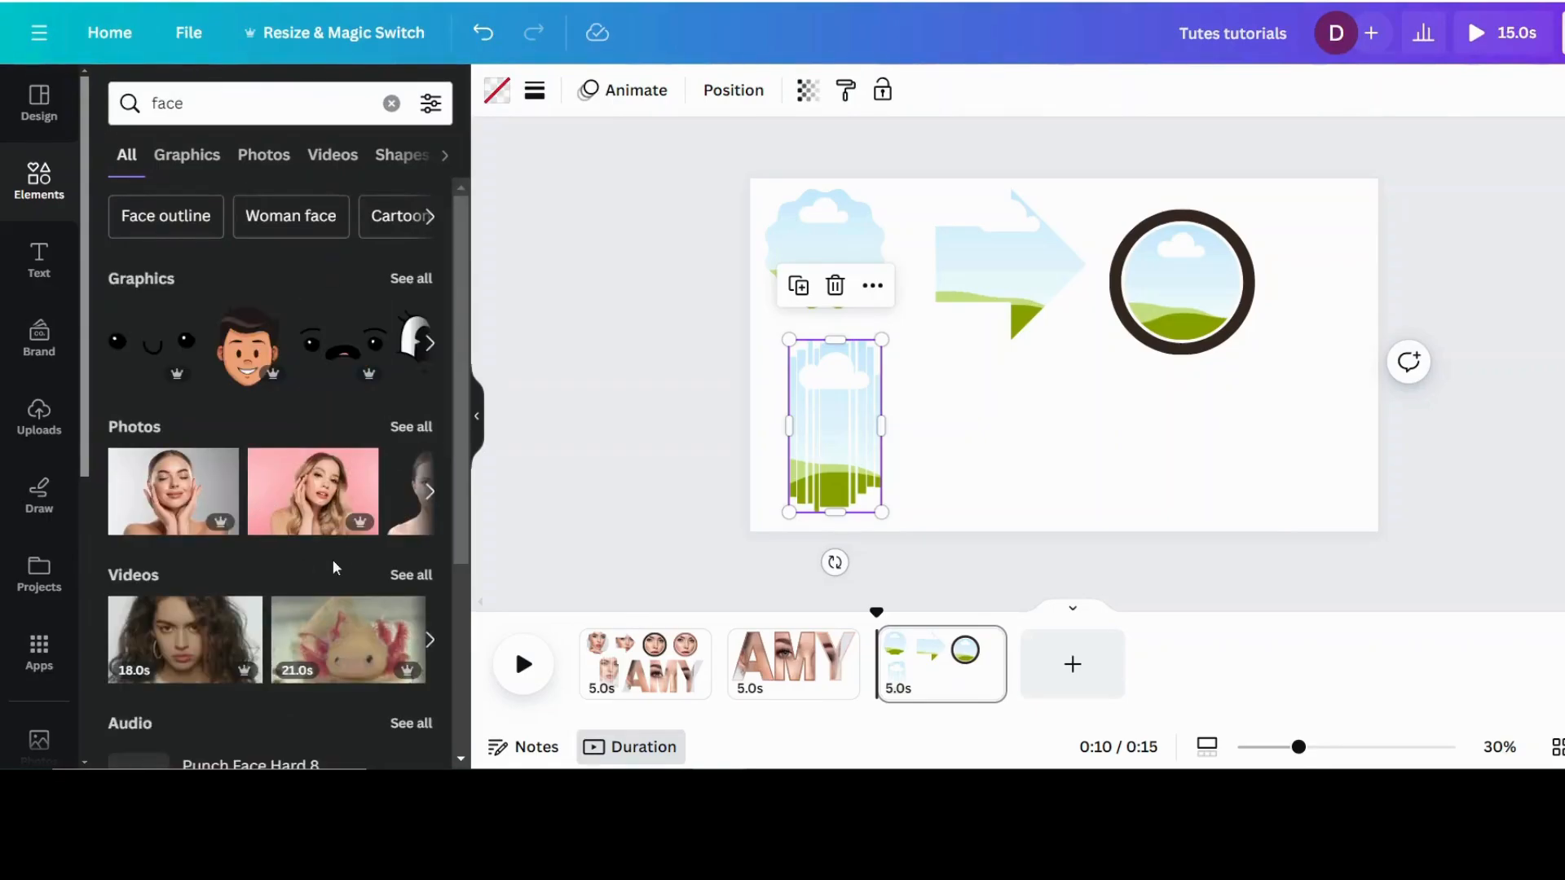
scroll(334, 546, "down", 4)
scroll(290, 267, "up", 4)
left_click(412, 428)
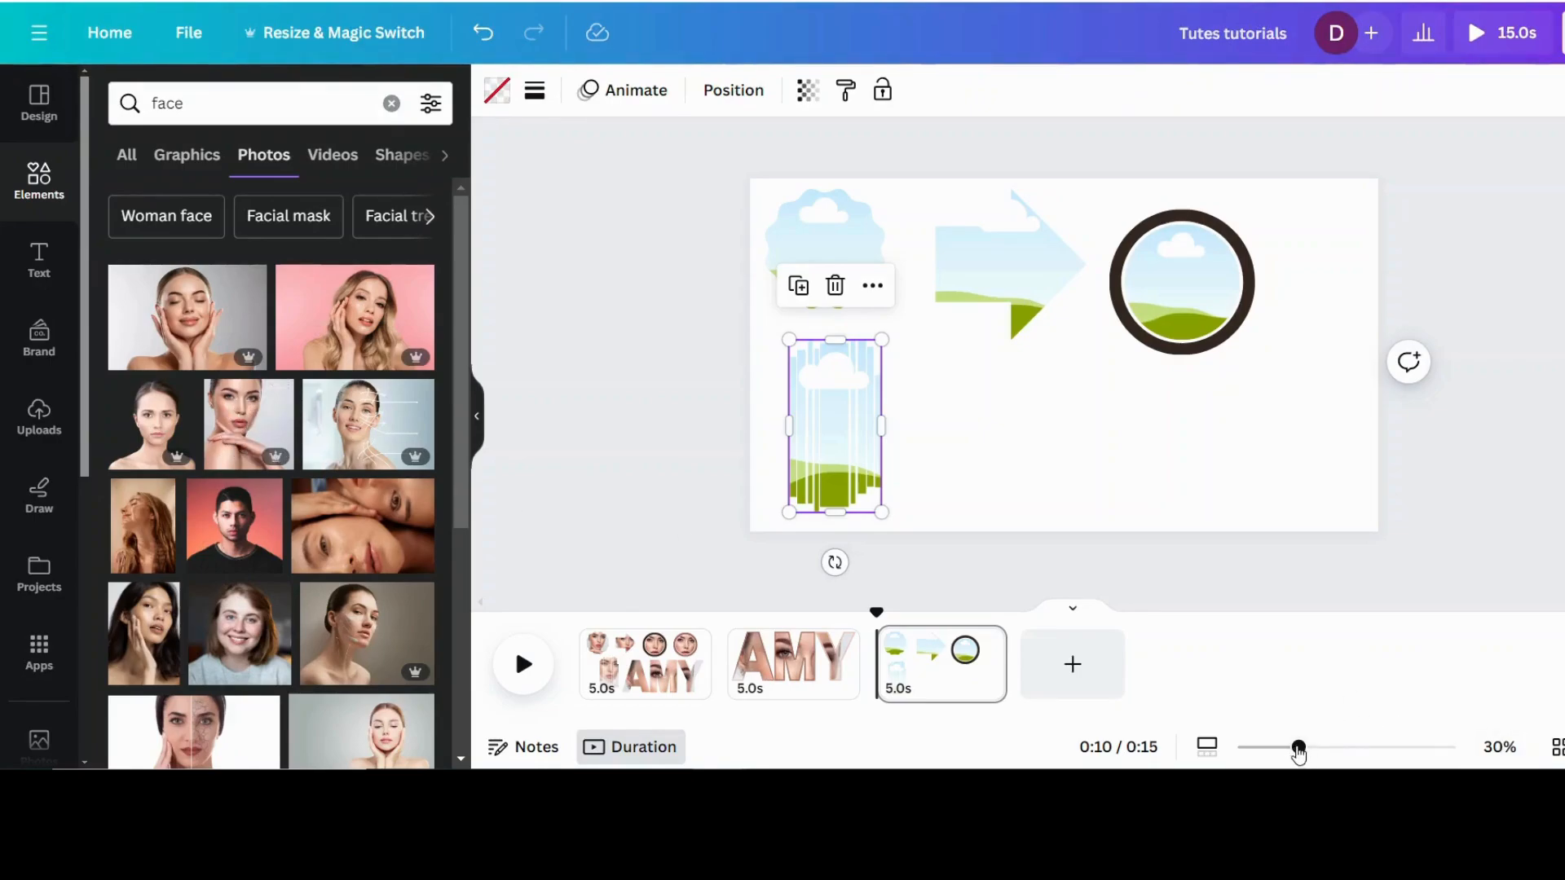
Step: Fill the scalloped badge frame with the photo of the woman resting her chin on her hand, enlarged and repositioned around her face
left_click_drag(1298, 748, 1320, 748)
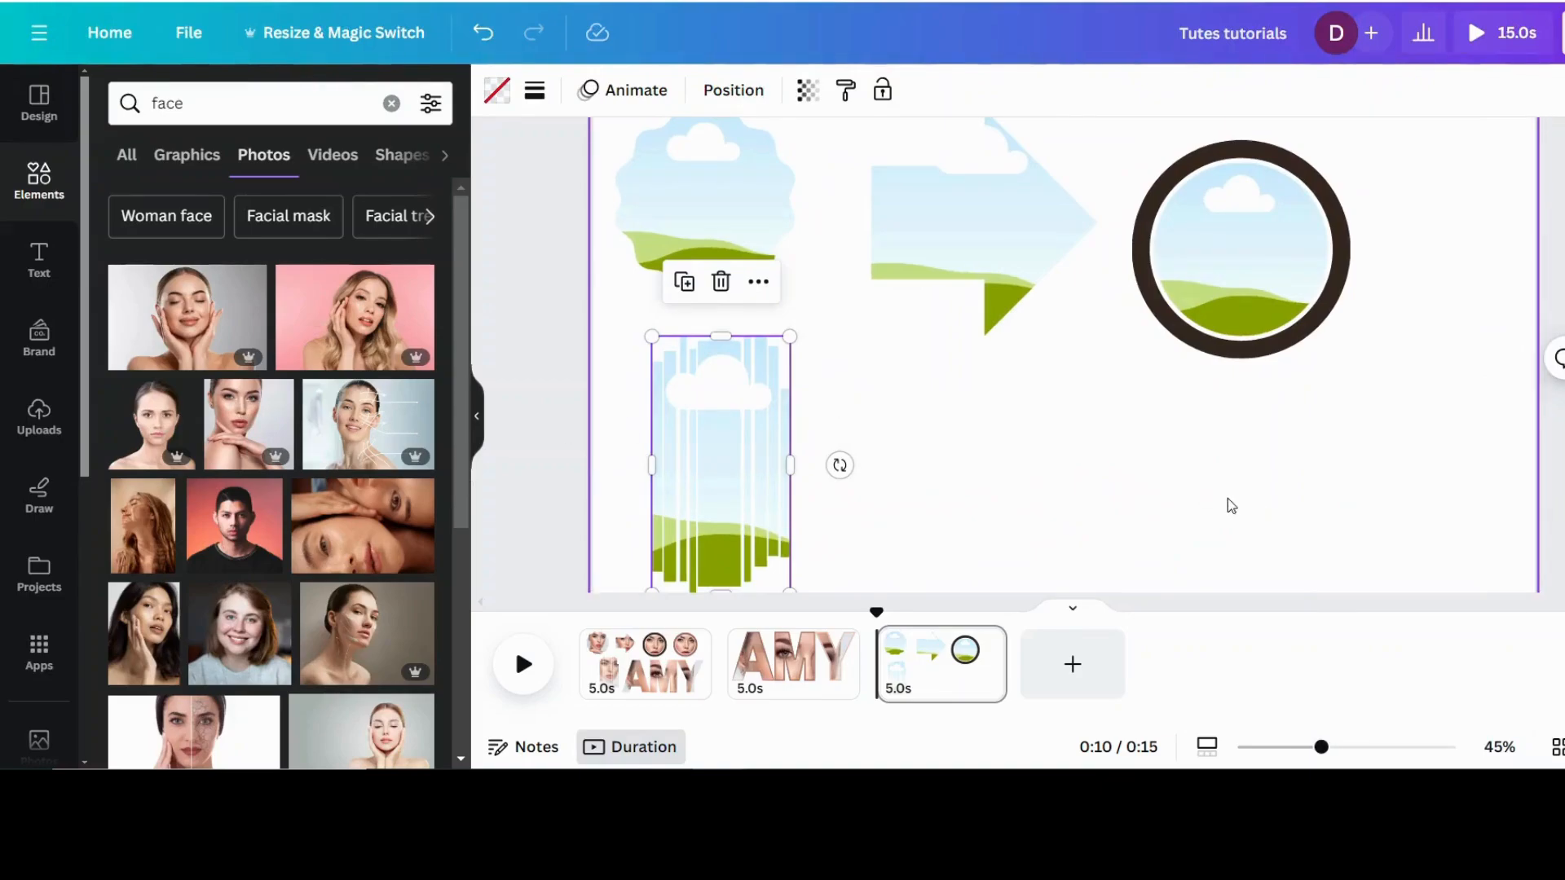
scroll(1226, 497, "up", 1)
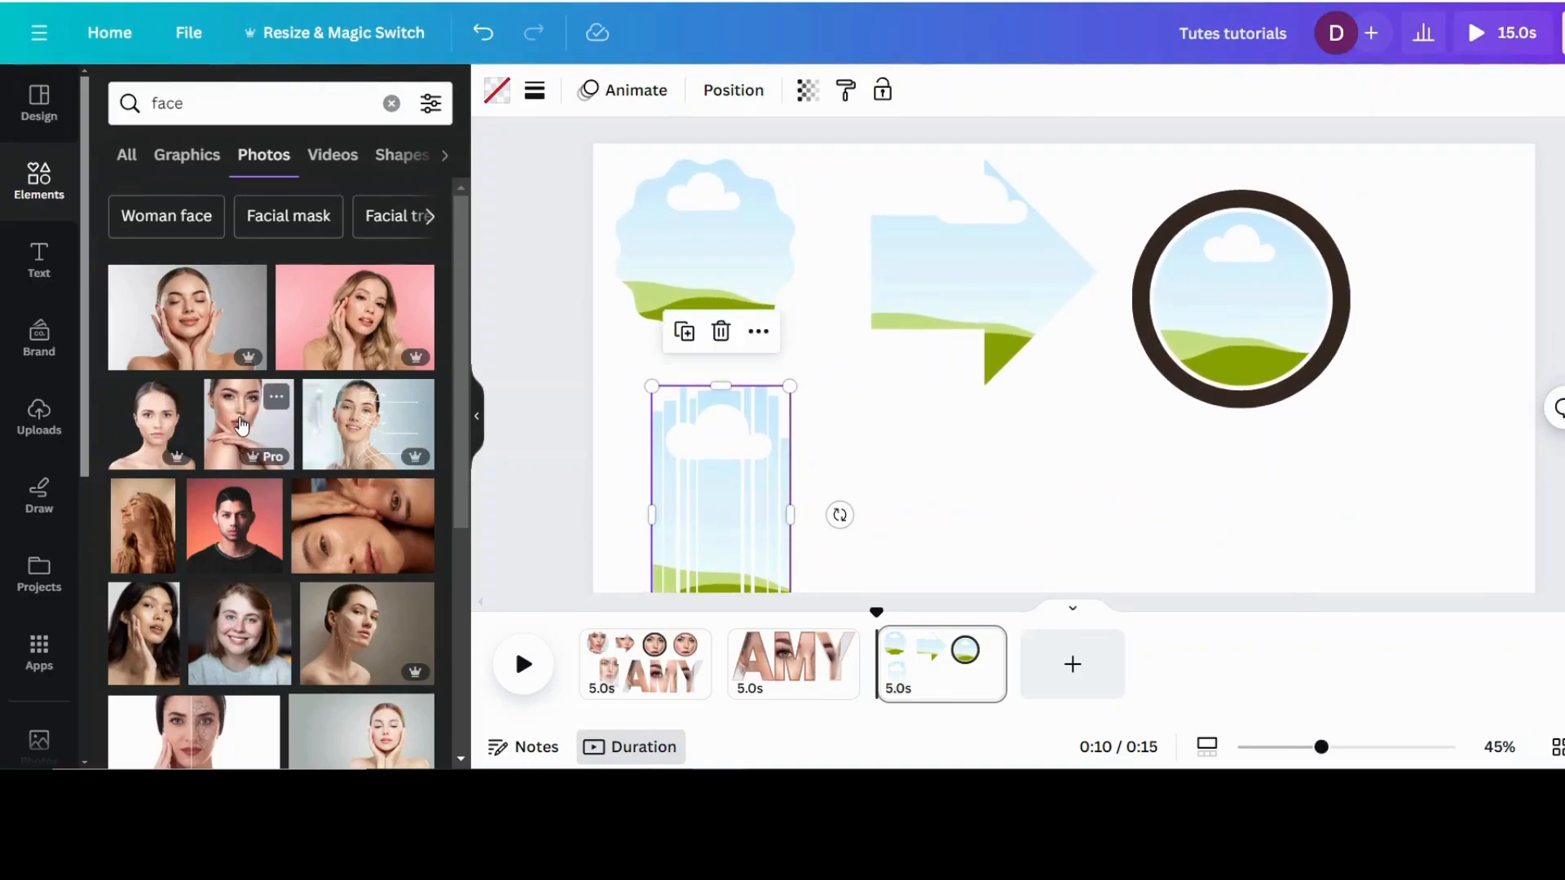
left_click_drag(240, 425, 681, 276)
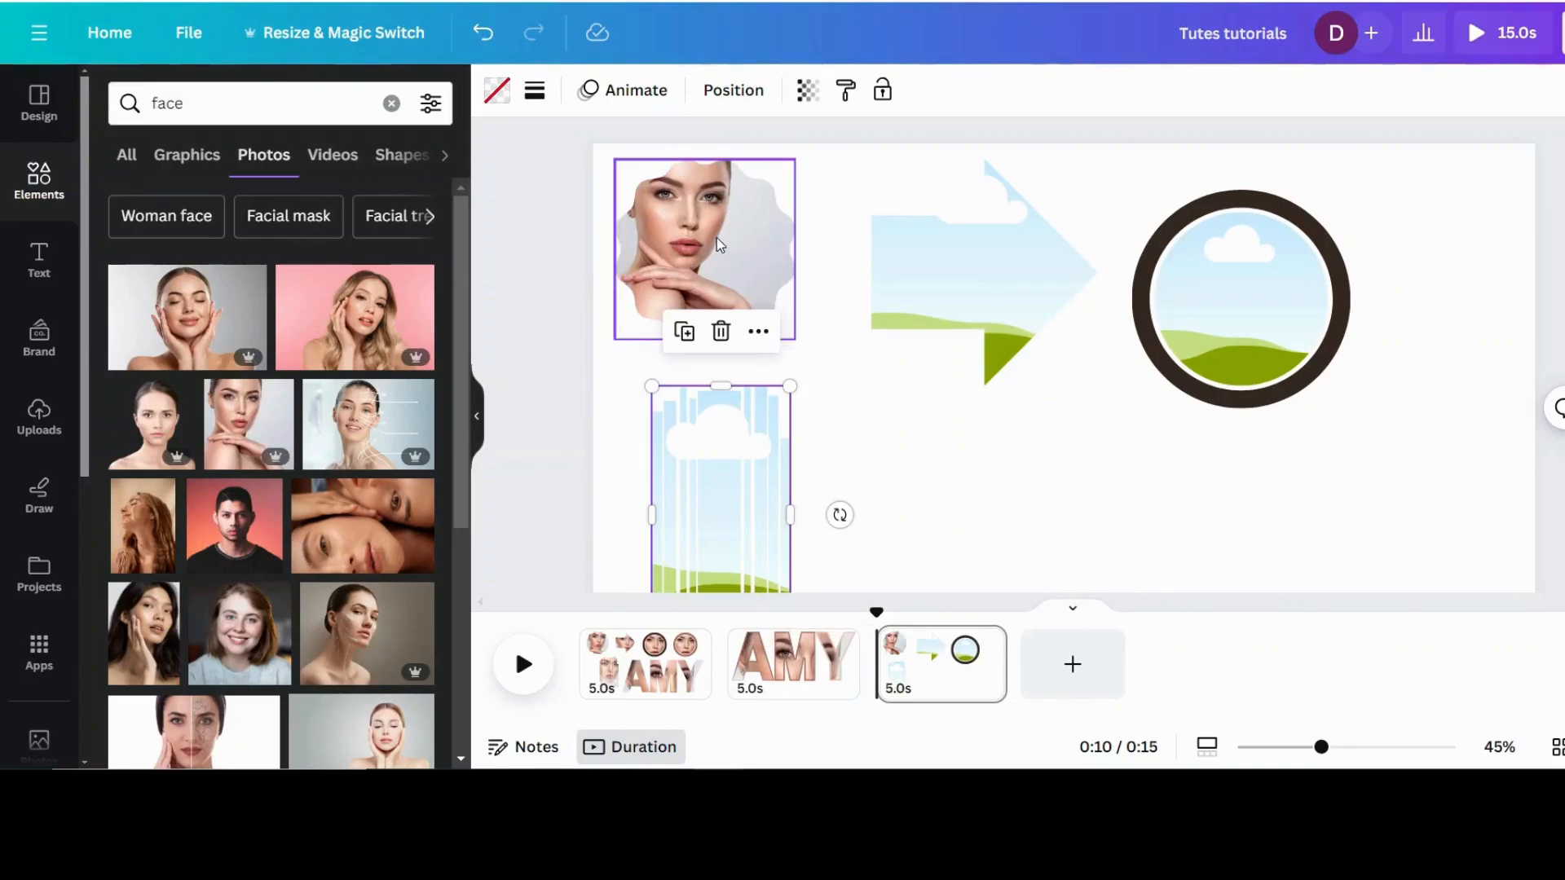
double_click(680, 257)
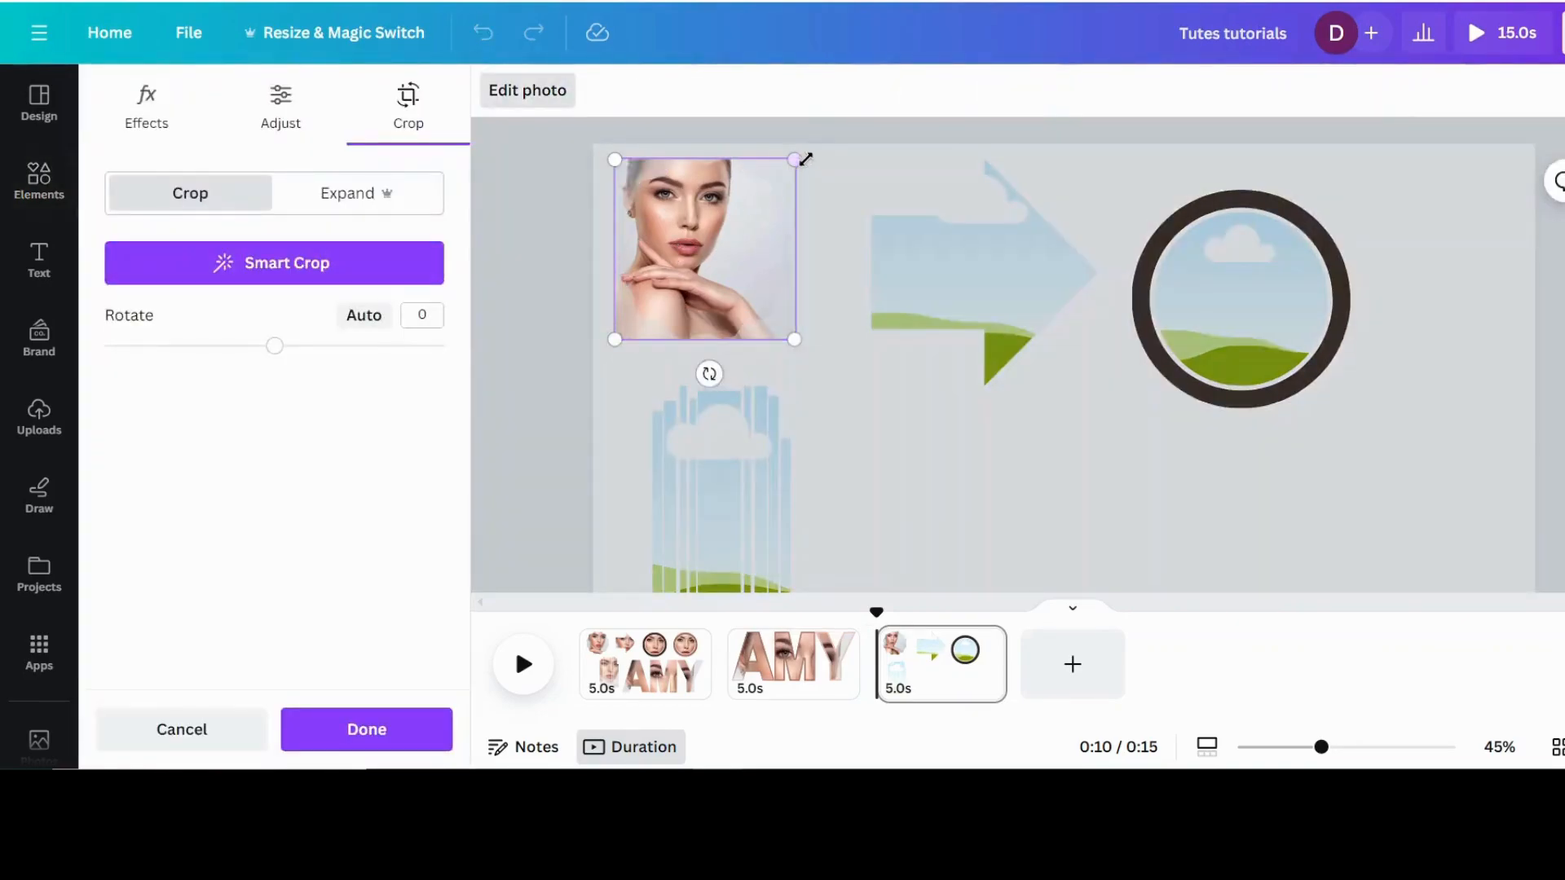
left_click_drag(795, 159, 874, 153)
left_click_drag(752, 222, 765, 320)
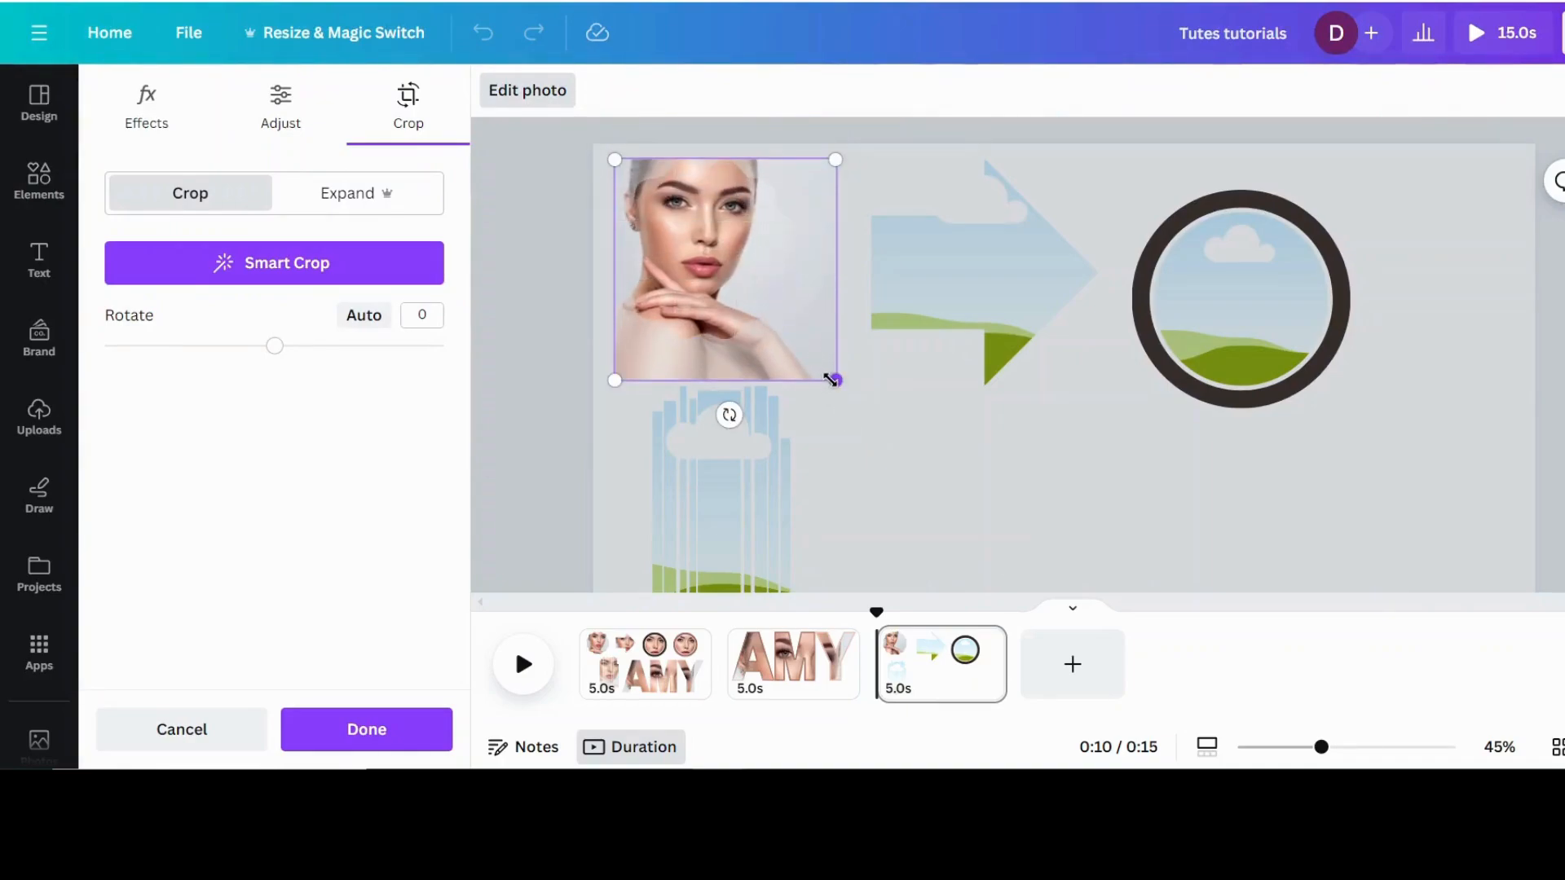
left_click_drag(832, 378, 847, 432)
left_click_drag(690, 267, 776, 308)
left_click(984, 452)
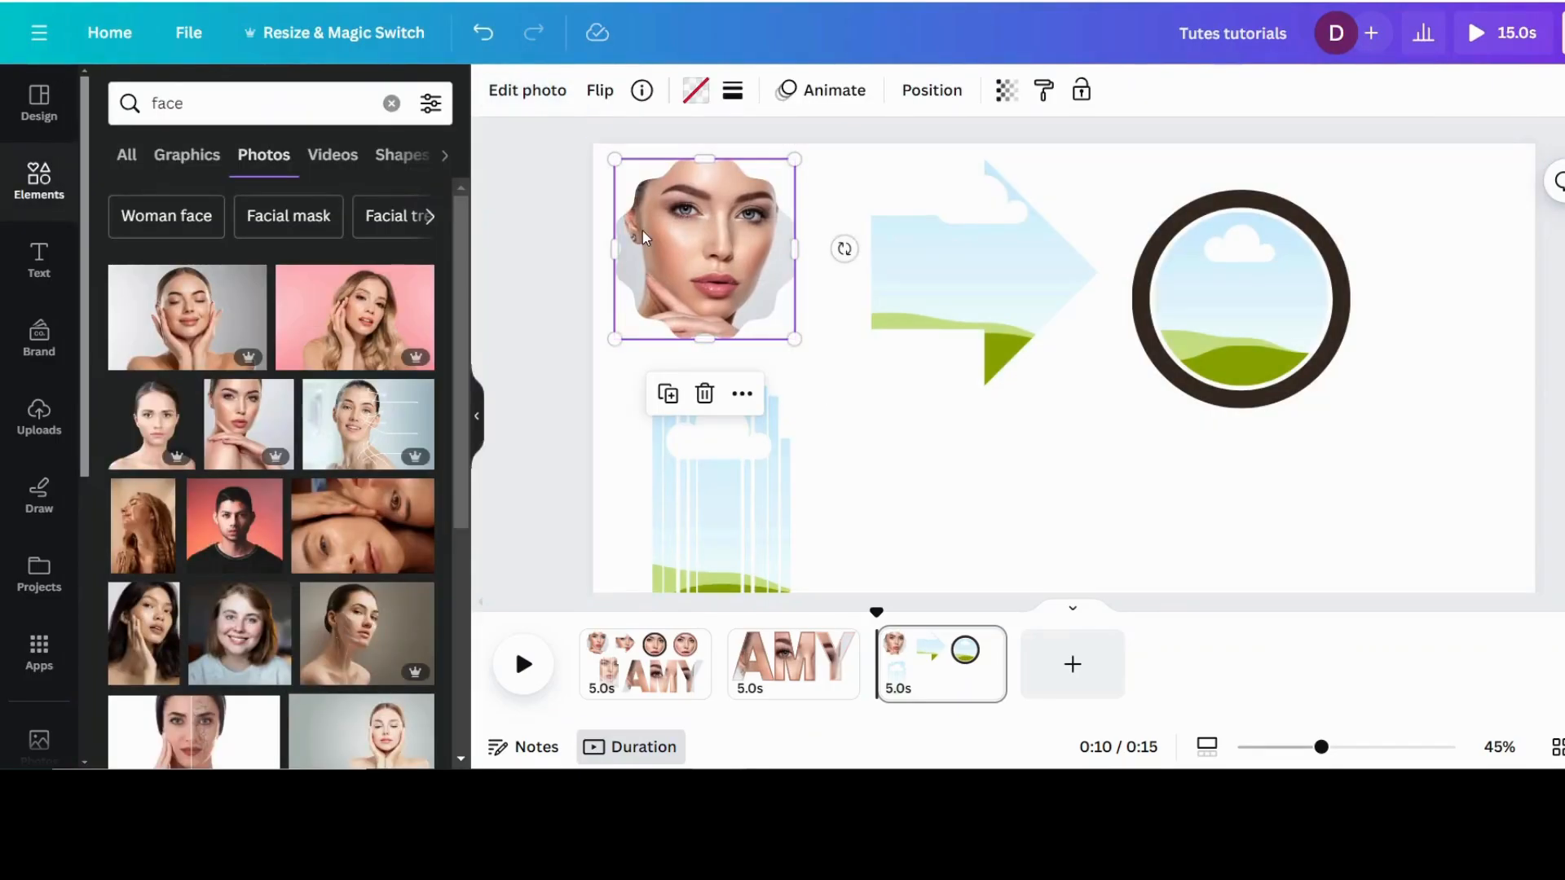
Step: Fill the arrow frame with the same chin-on-hand portrait, enlarging and shifting the photo so the face sits inside the arrow
left_click_drag(223, 420, 955, 277)
double_click(912, 266)
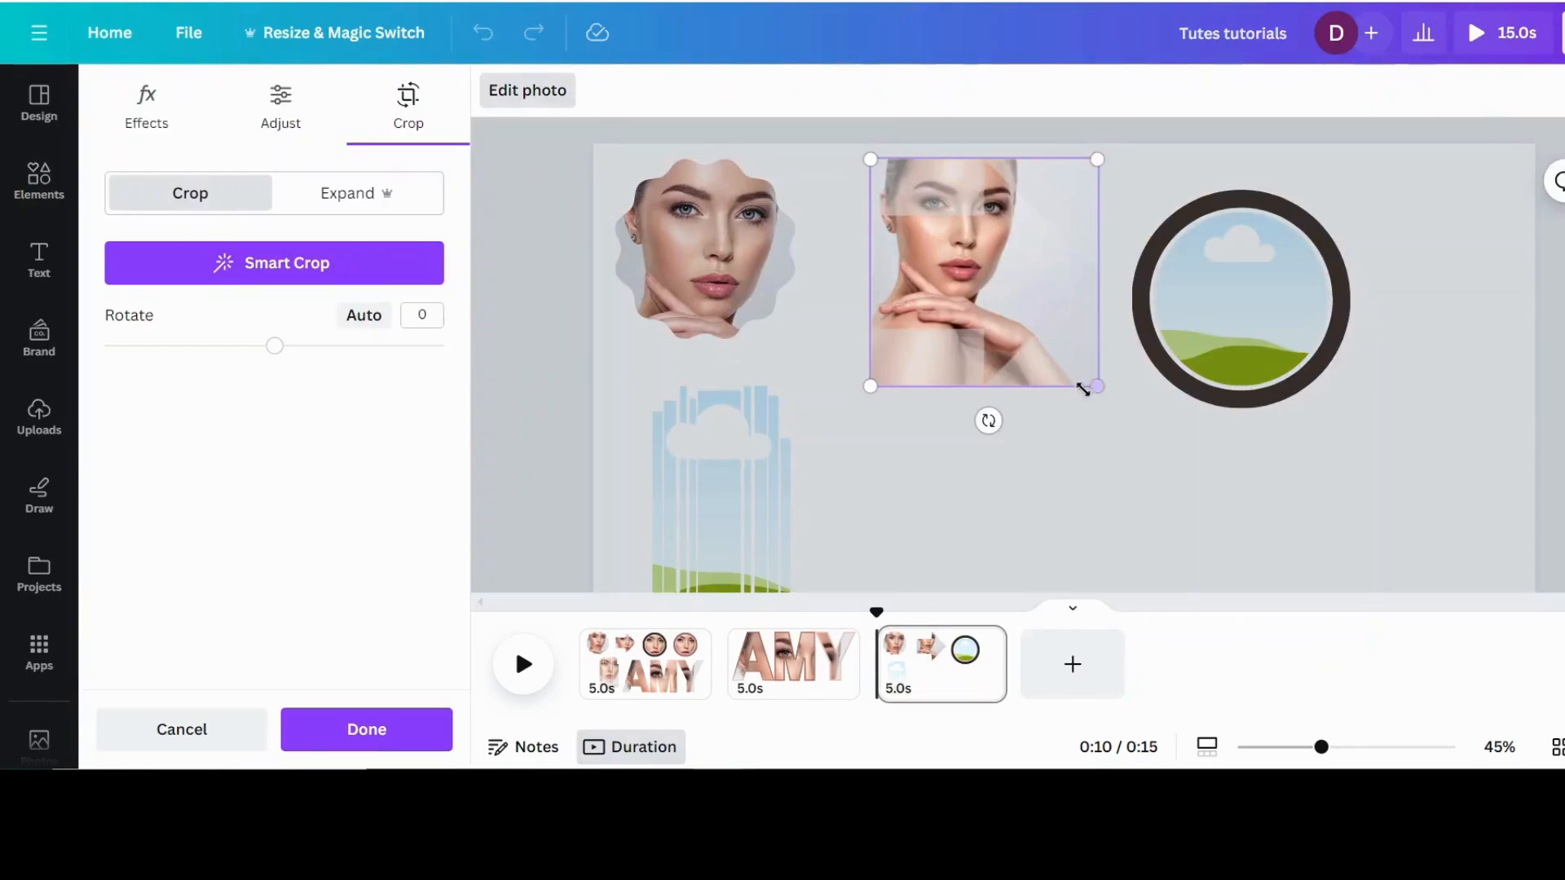
left_click_drag(1098, 386, 1153, 440)
left_click_drag(993, 392, 985, 384)
left_click_drag(1144, 151, 1171, 127)
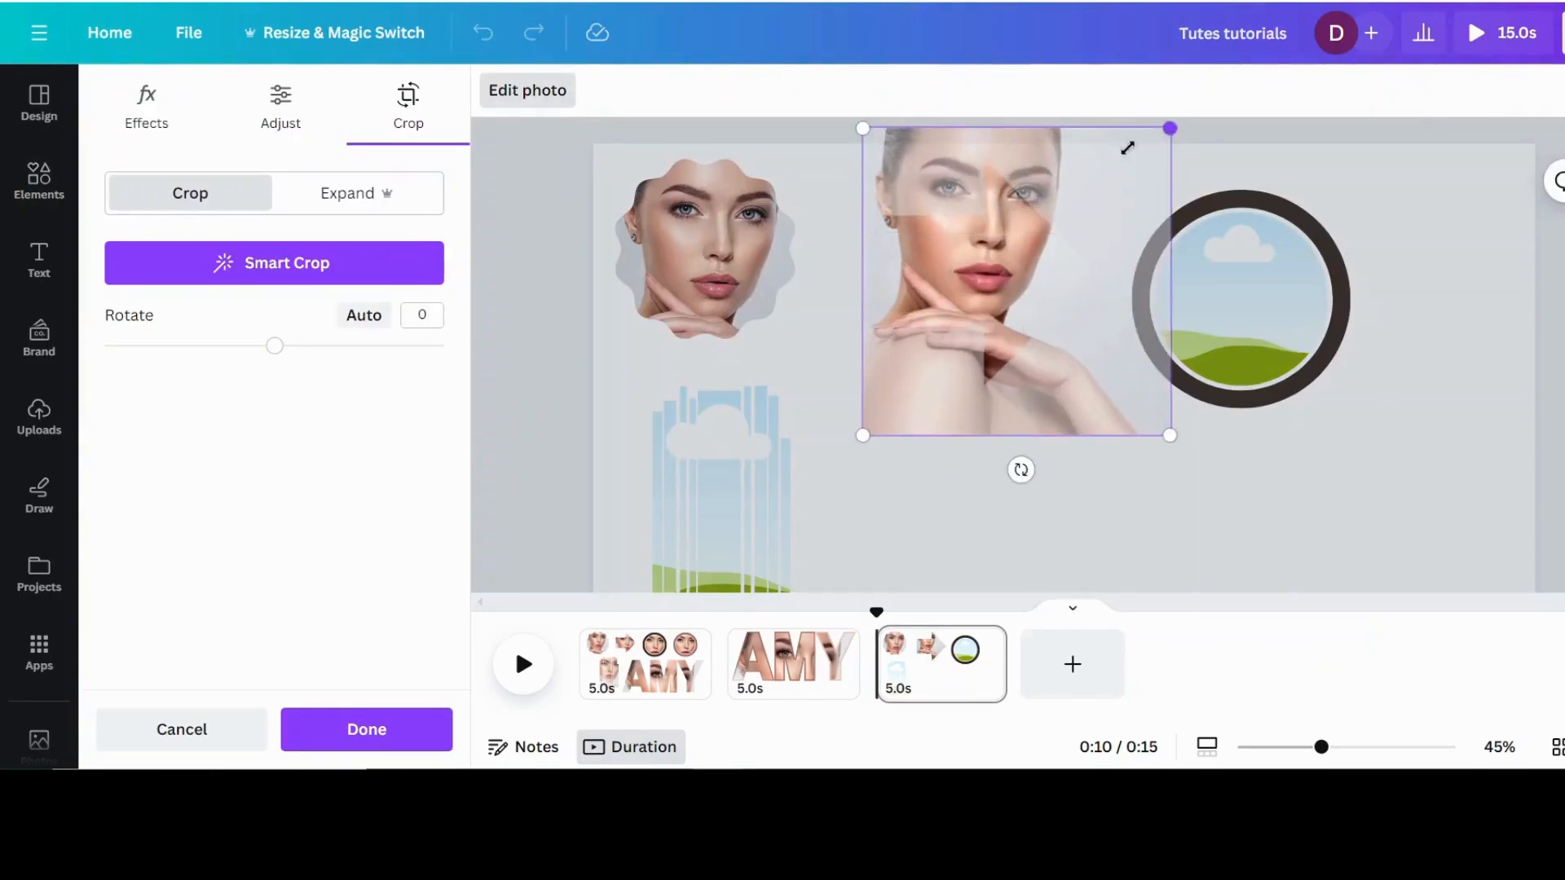
left_click_drag(989, 337, 981, 368)
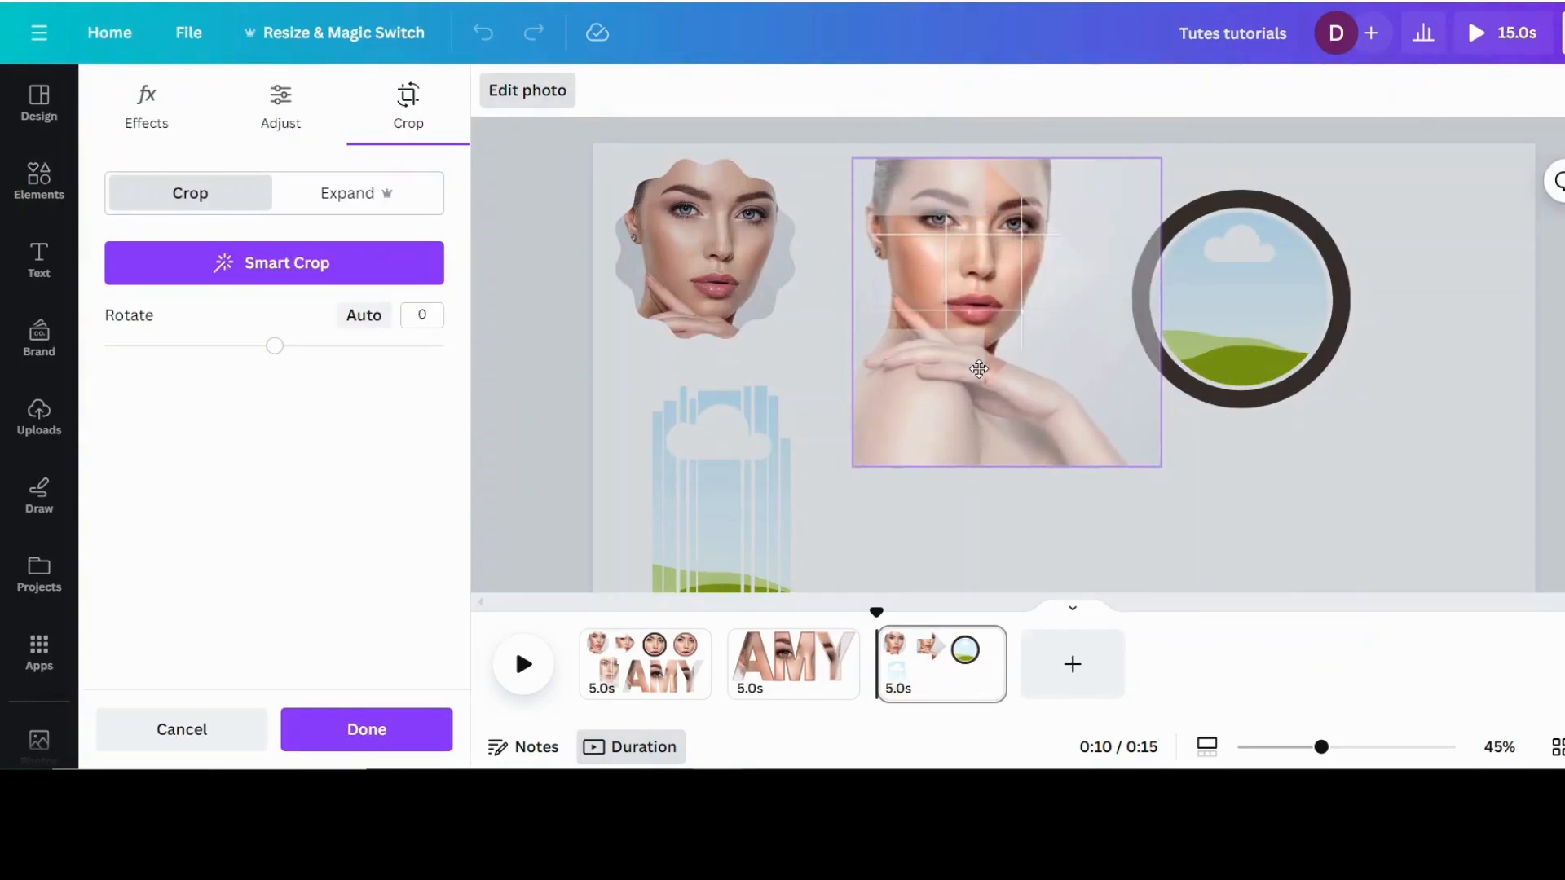
left_click(1284, 487)
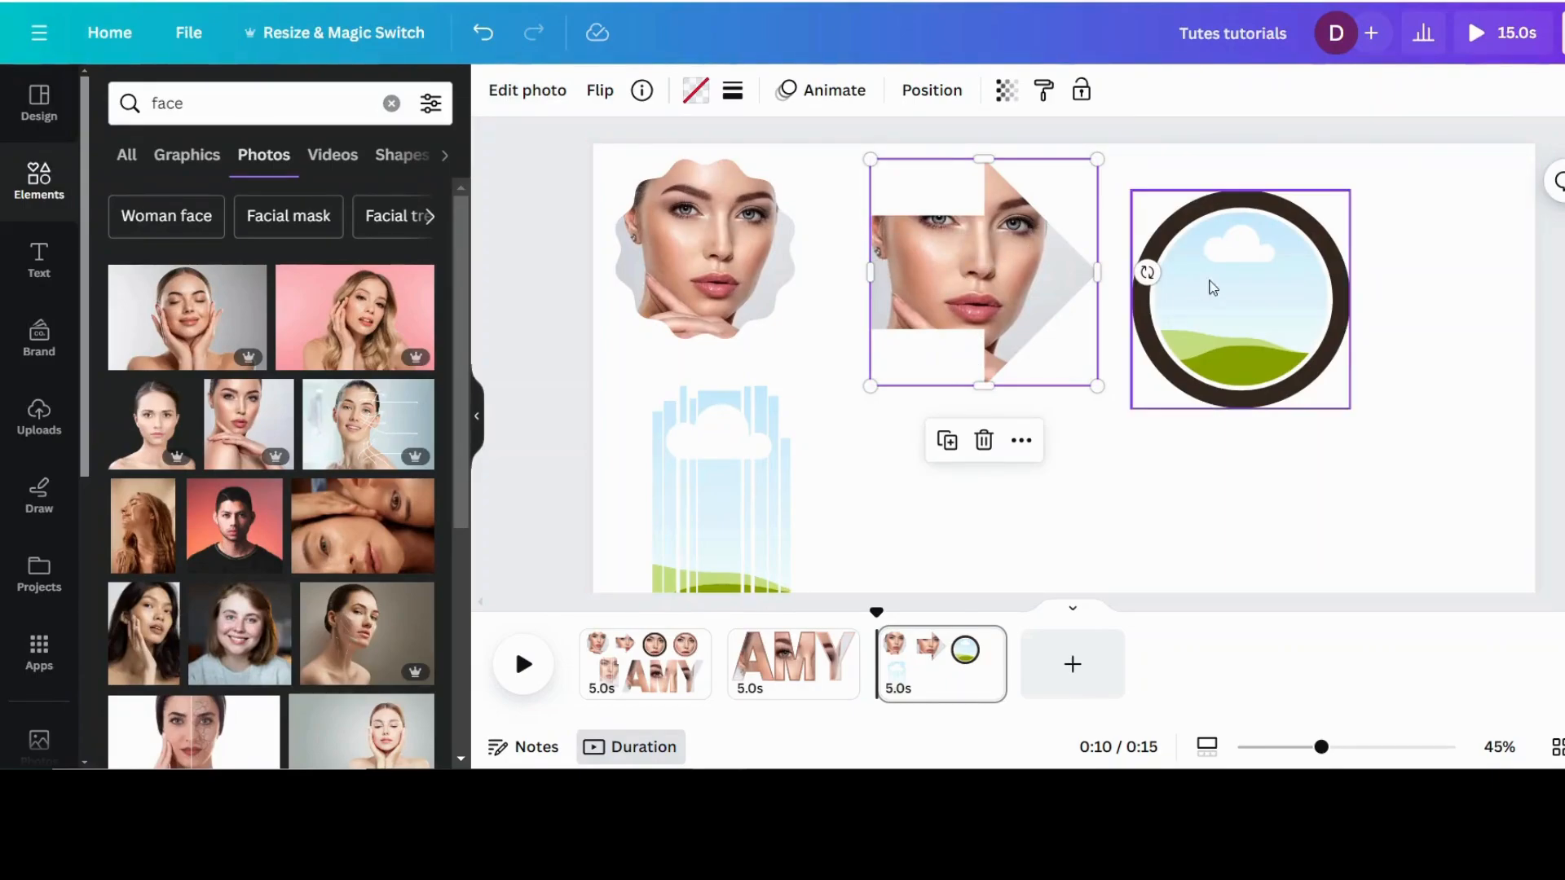
Step: Fill the vertical-strip frame with the same portrait, enlarging and repositioning the photo so the face spans the strips
left_click_drag(237, 410, 721, 489)
scroll(716, 419, "down", 2)
double_click(716, 420)
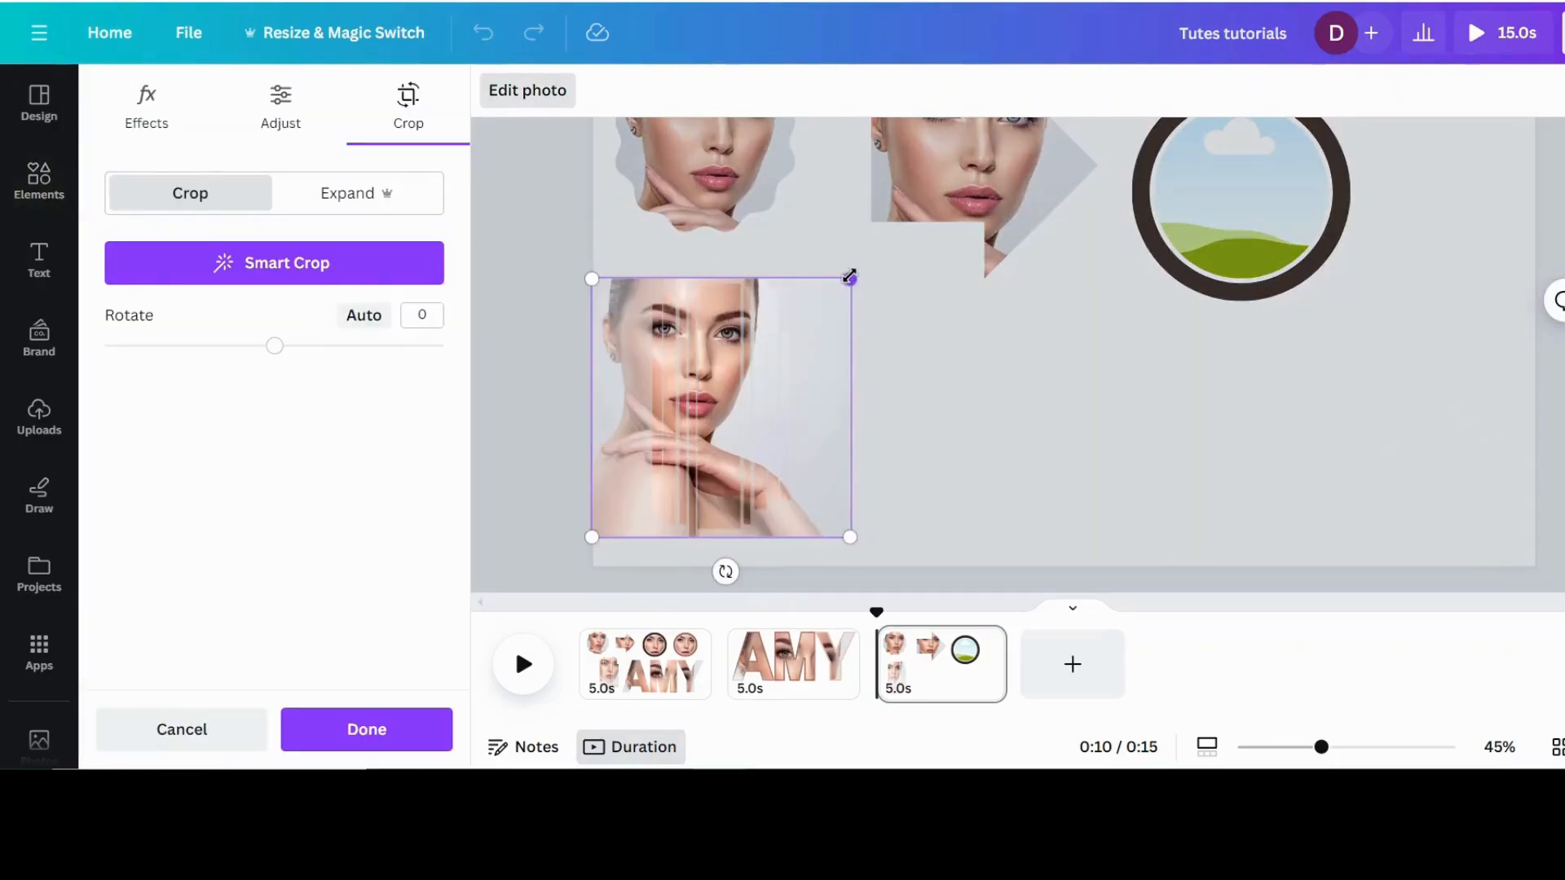
left_click_drag(849, 276, 886, 242)
left_click_drag(727, 408, 735, 442)
left_click(1027, 406)
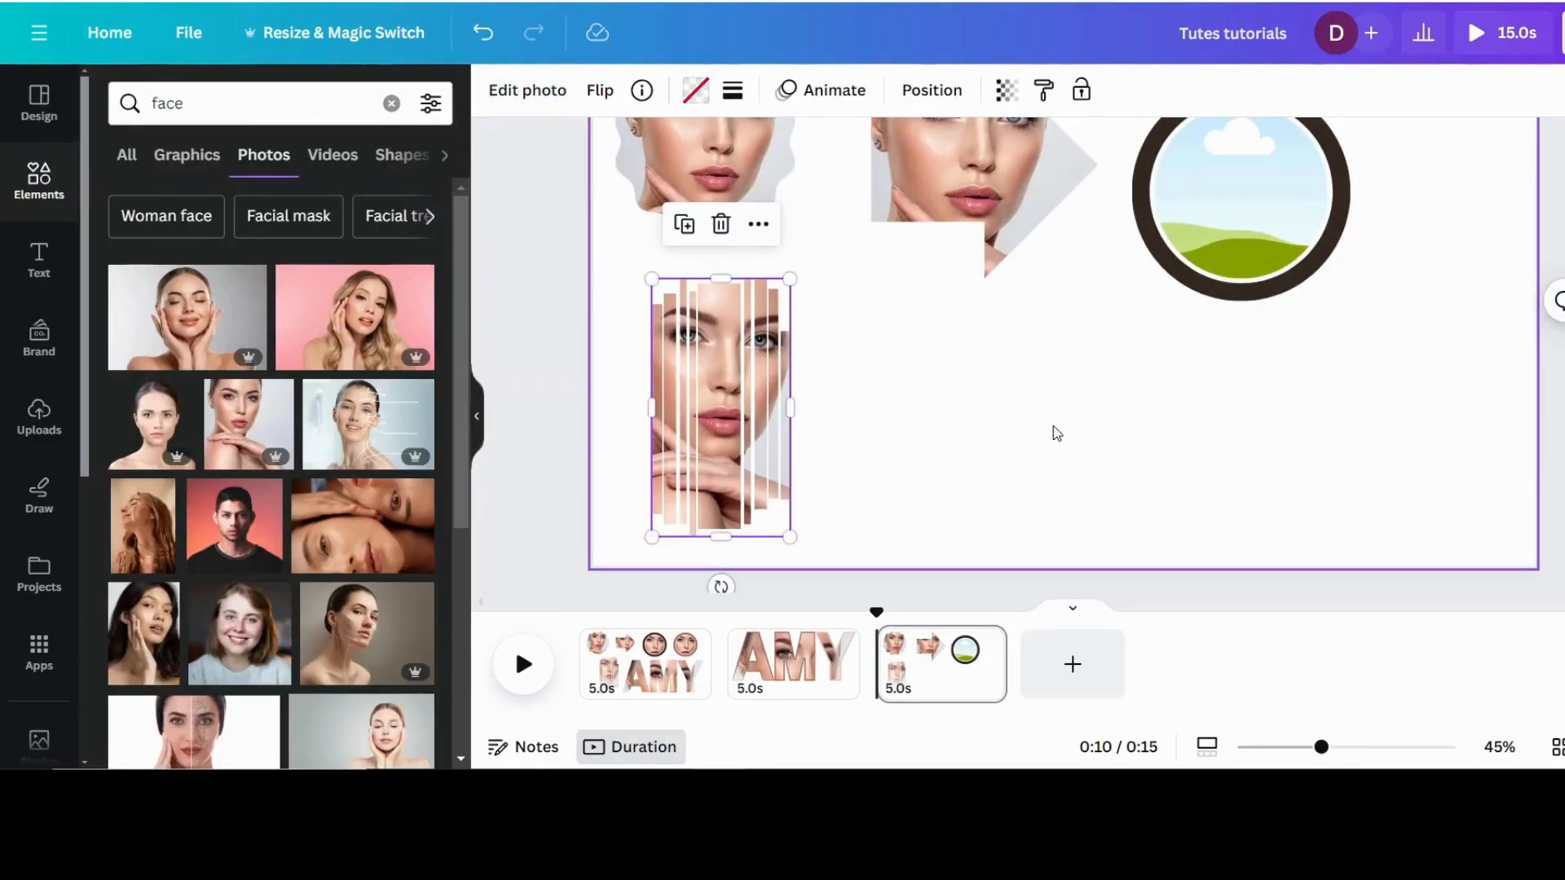
Step: Fill the ringed circle frame with the same portrait and adjust its crop around the face
scroll(894, 314, "up", 2)
left_click(1320, 297)
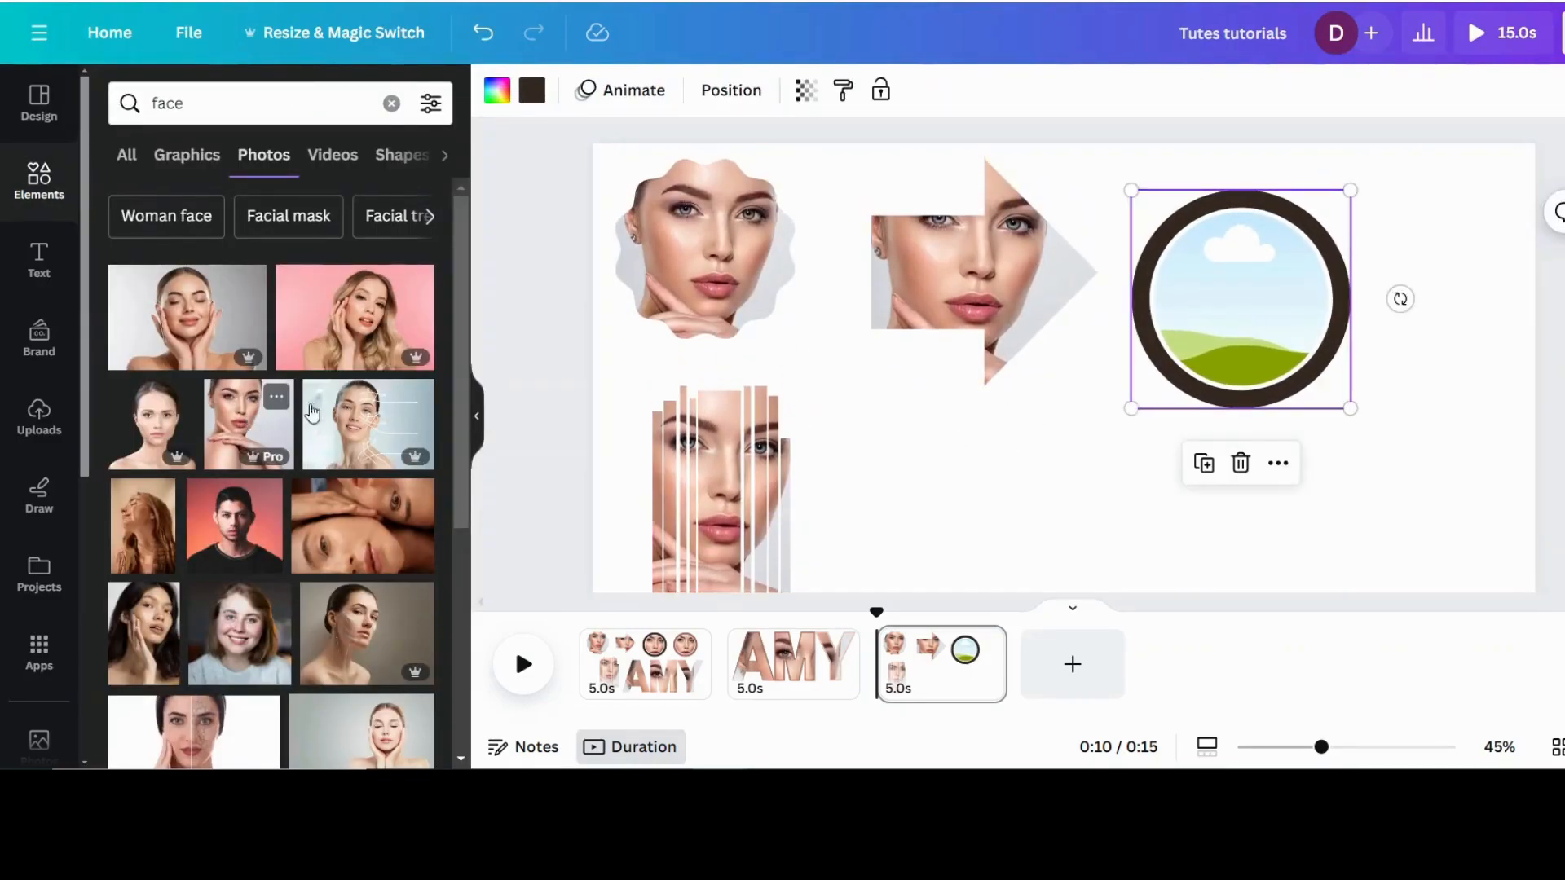
left_click_drag(249, 424, 1213, 287)
double_click(1215, 286)
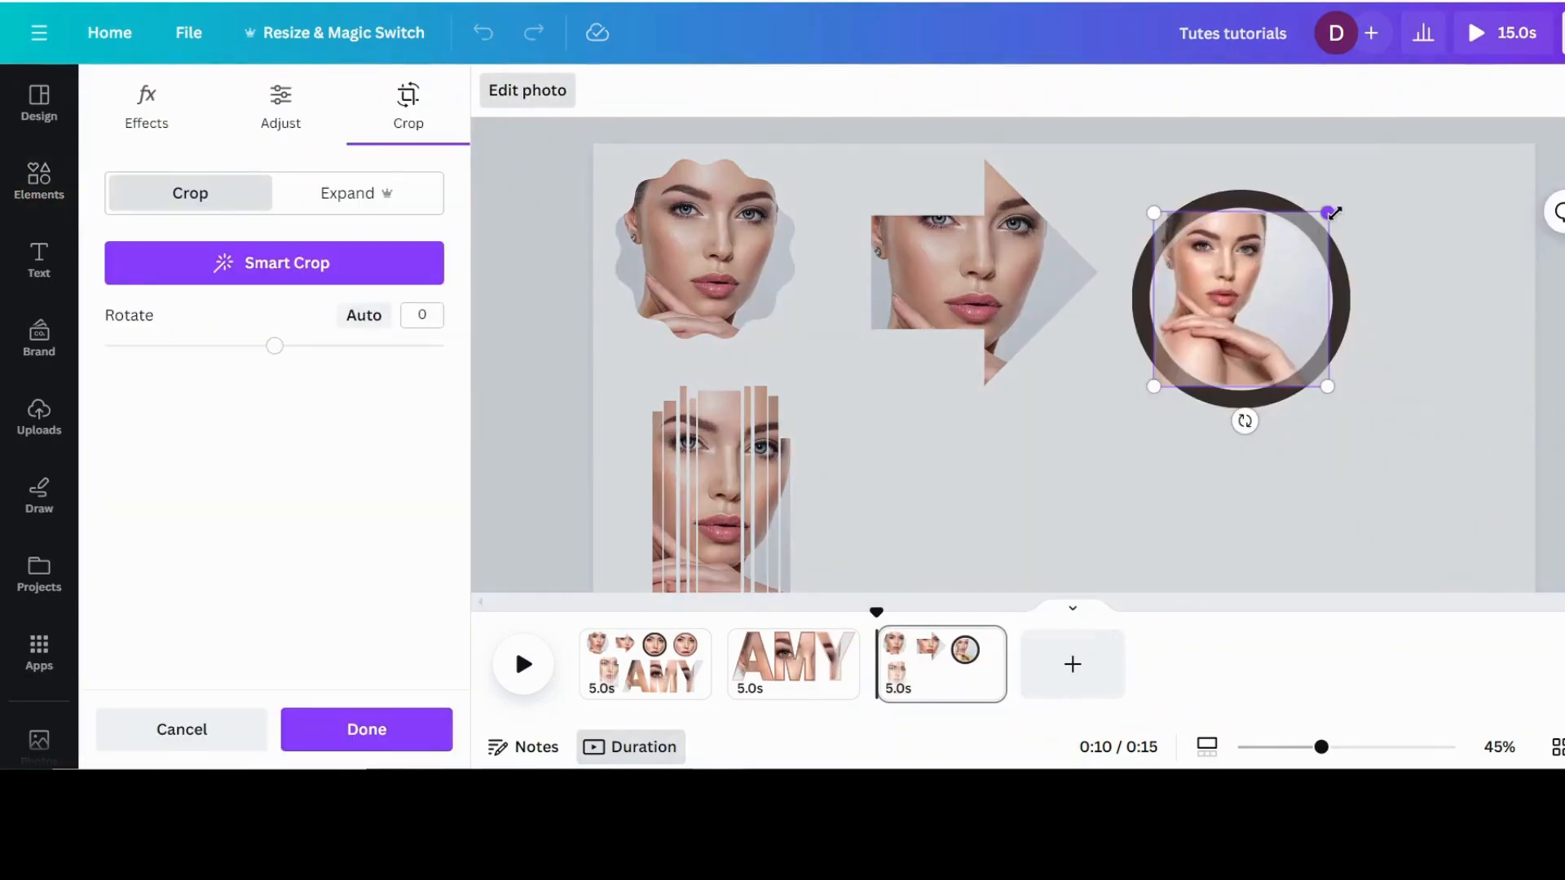
left_click_drag(1327, 206, 1286, 299)
left_click(1121, 468)
Step: Change the circle frame's dark ring to the reddish-brown shade from the photo colors
left_click(730, 90)
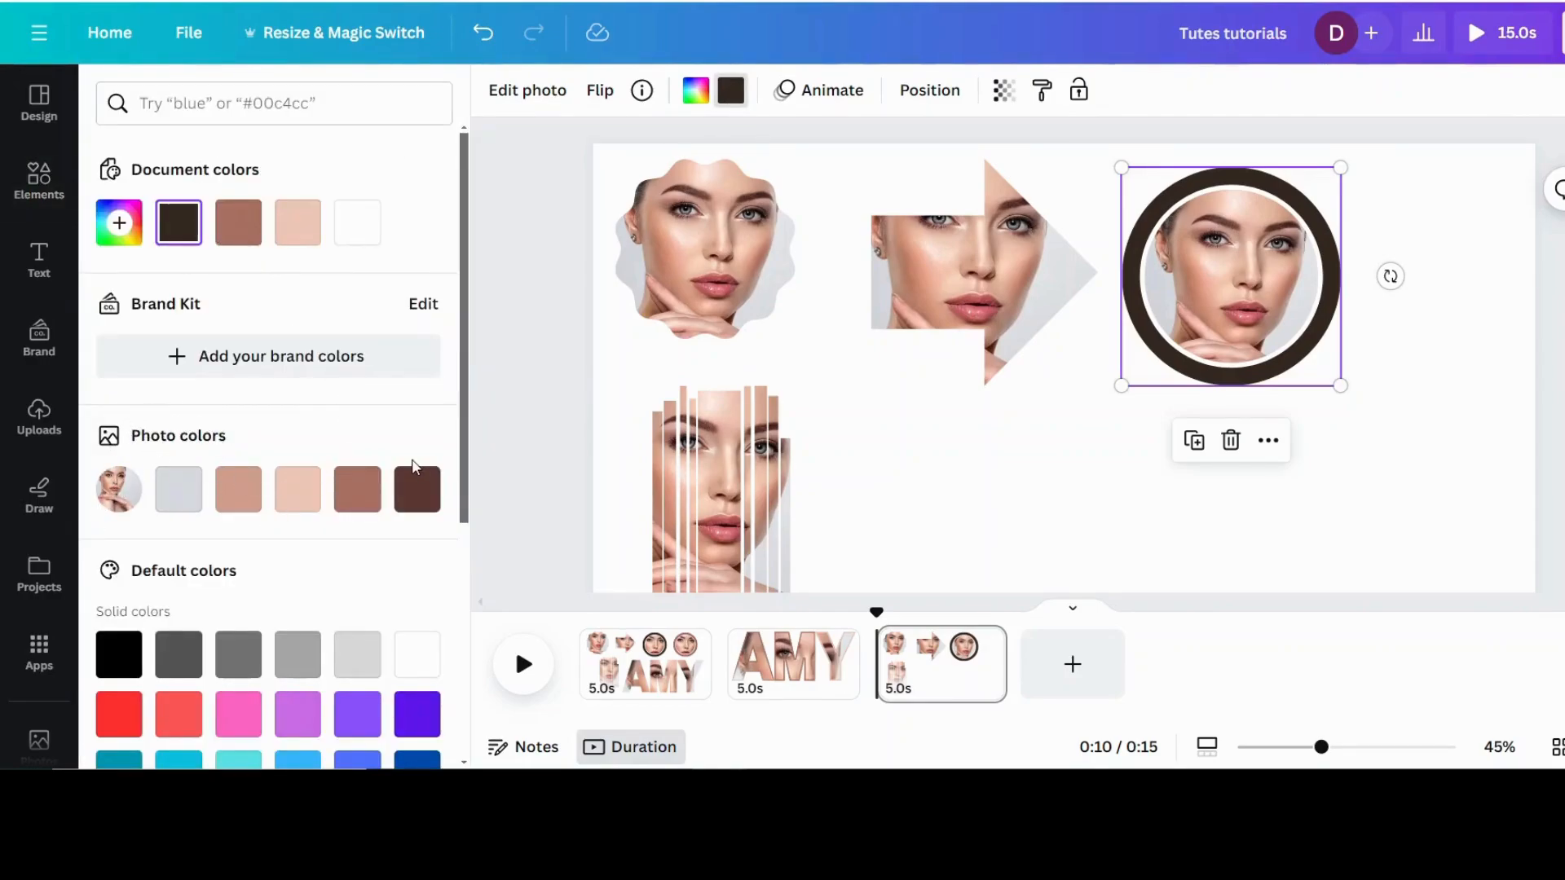
left_click(359, 491)
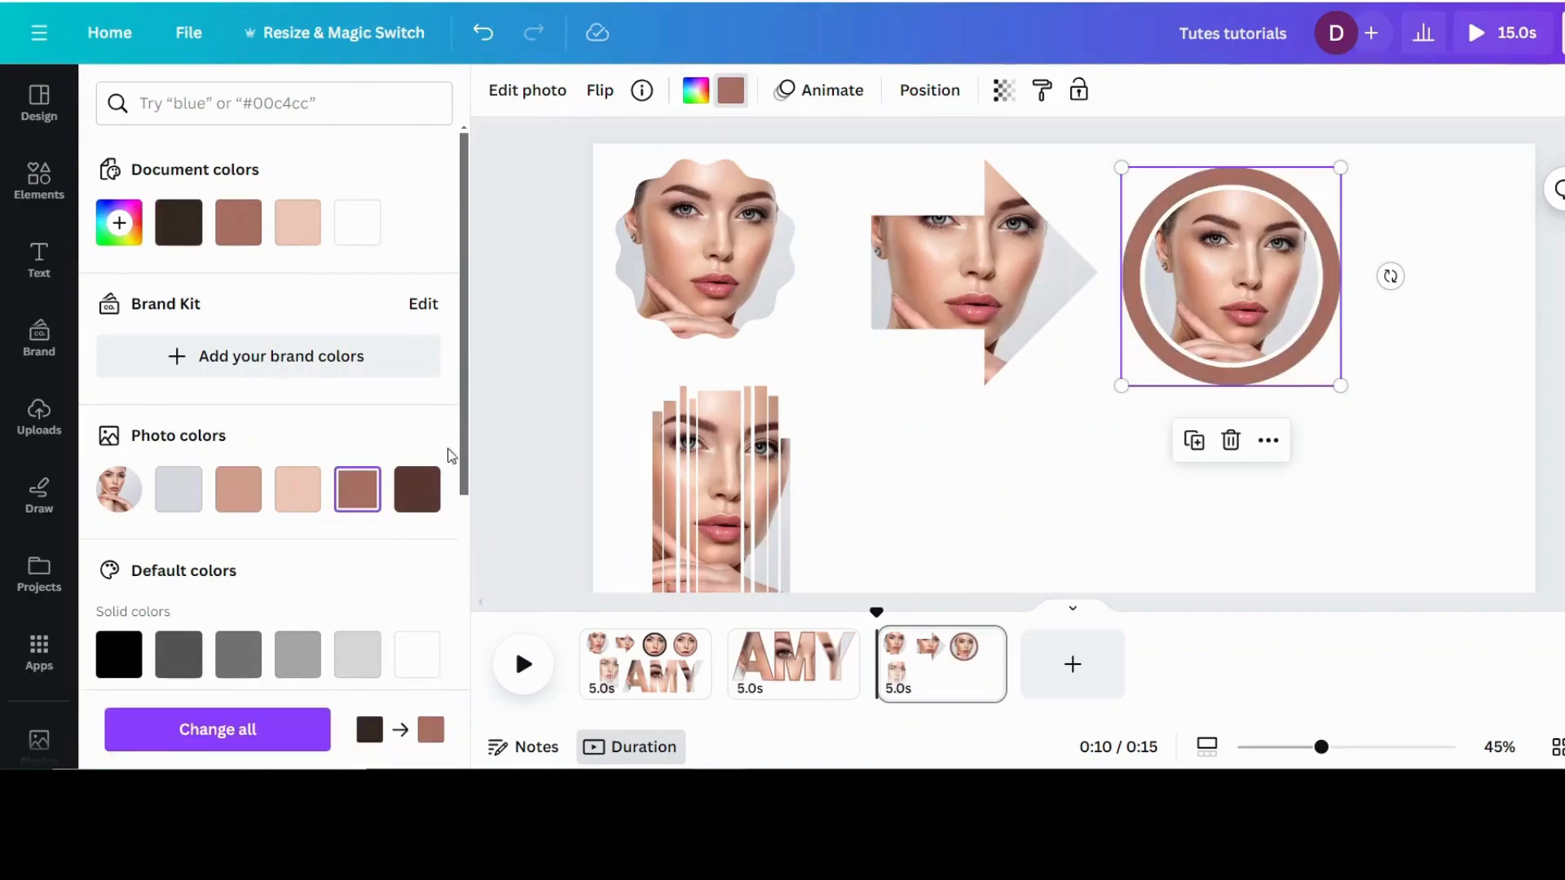
left_click(1439, 425)
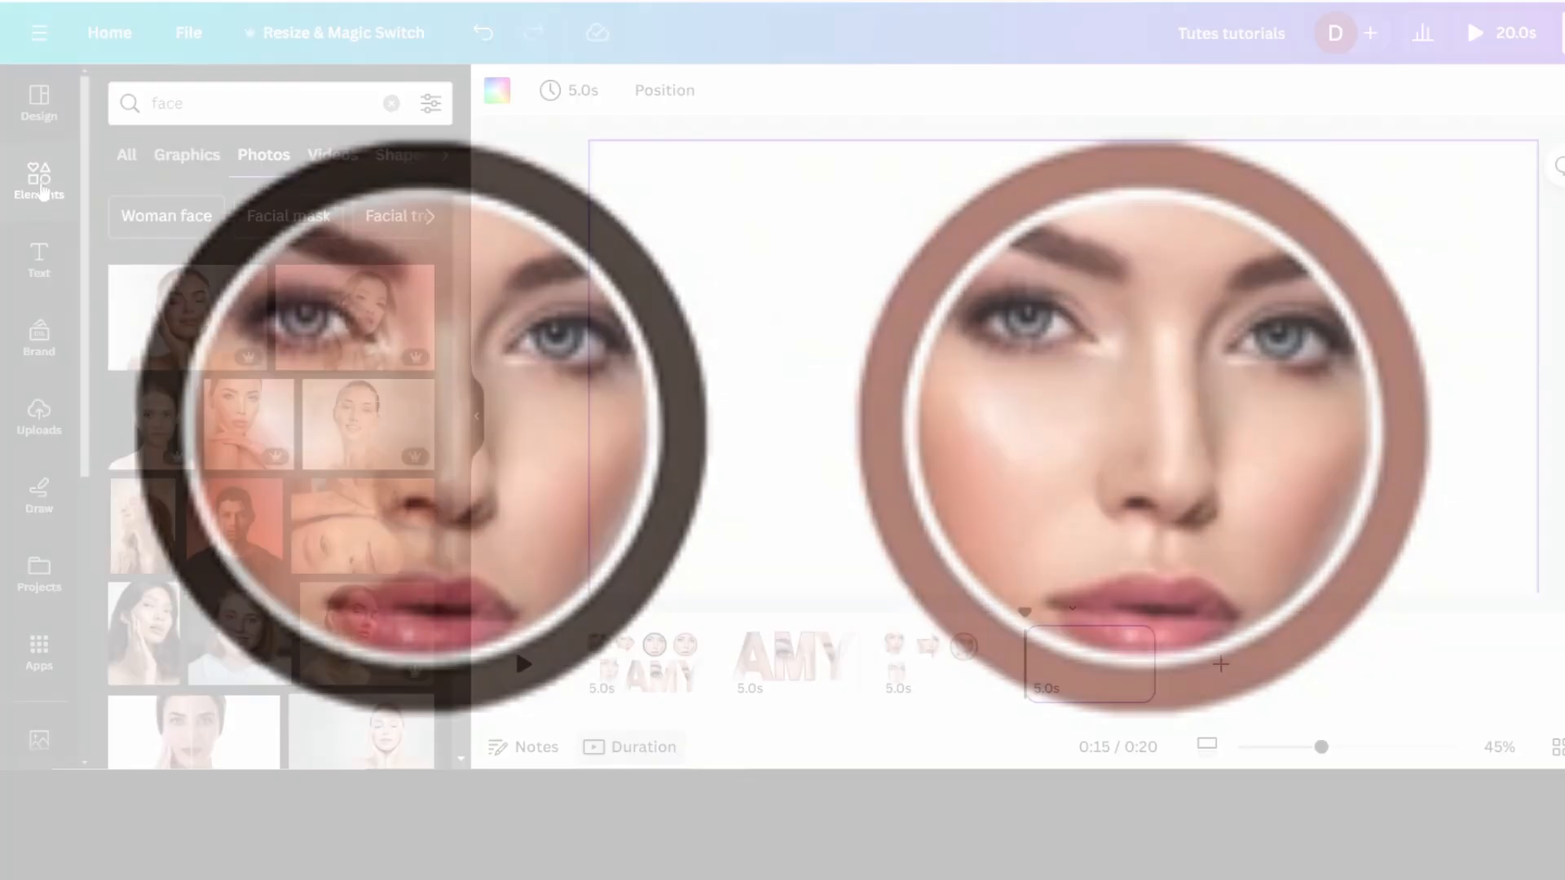
Step: On the new blank page, search the elements for "frames" and browse all frame results down to the letter frames
left_click(39, 178)
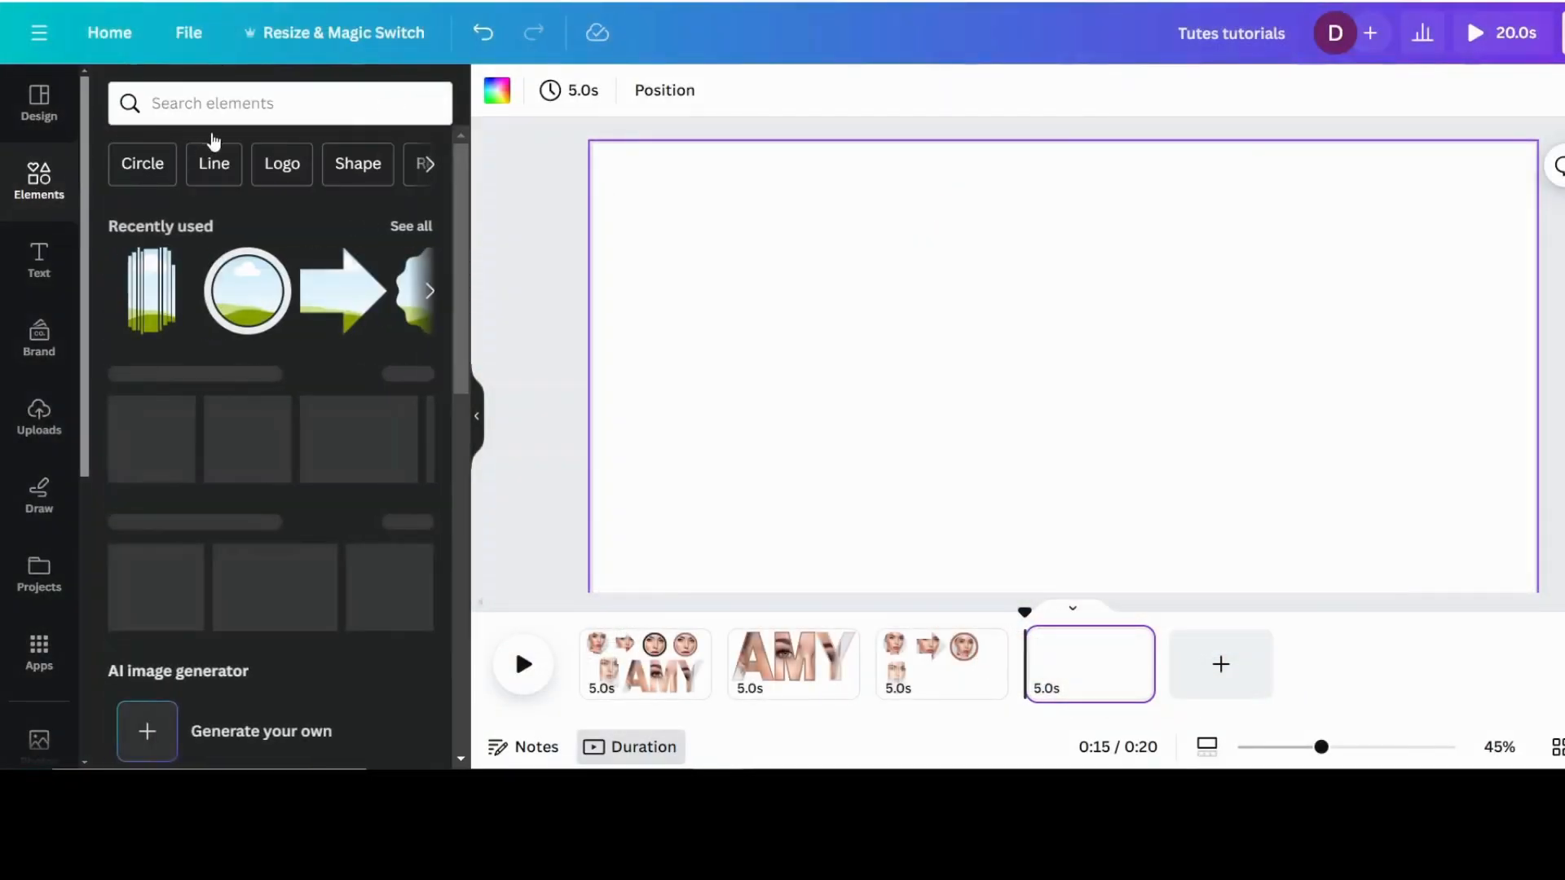
left_click(281, 104)
left_click(220, 201)
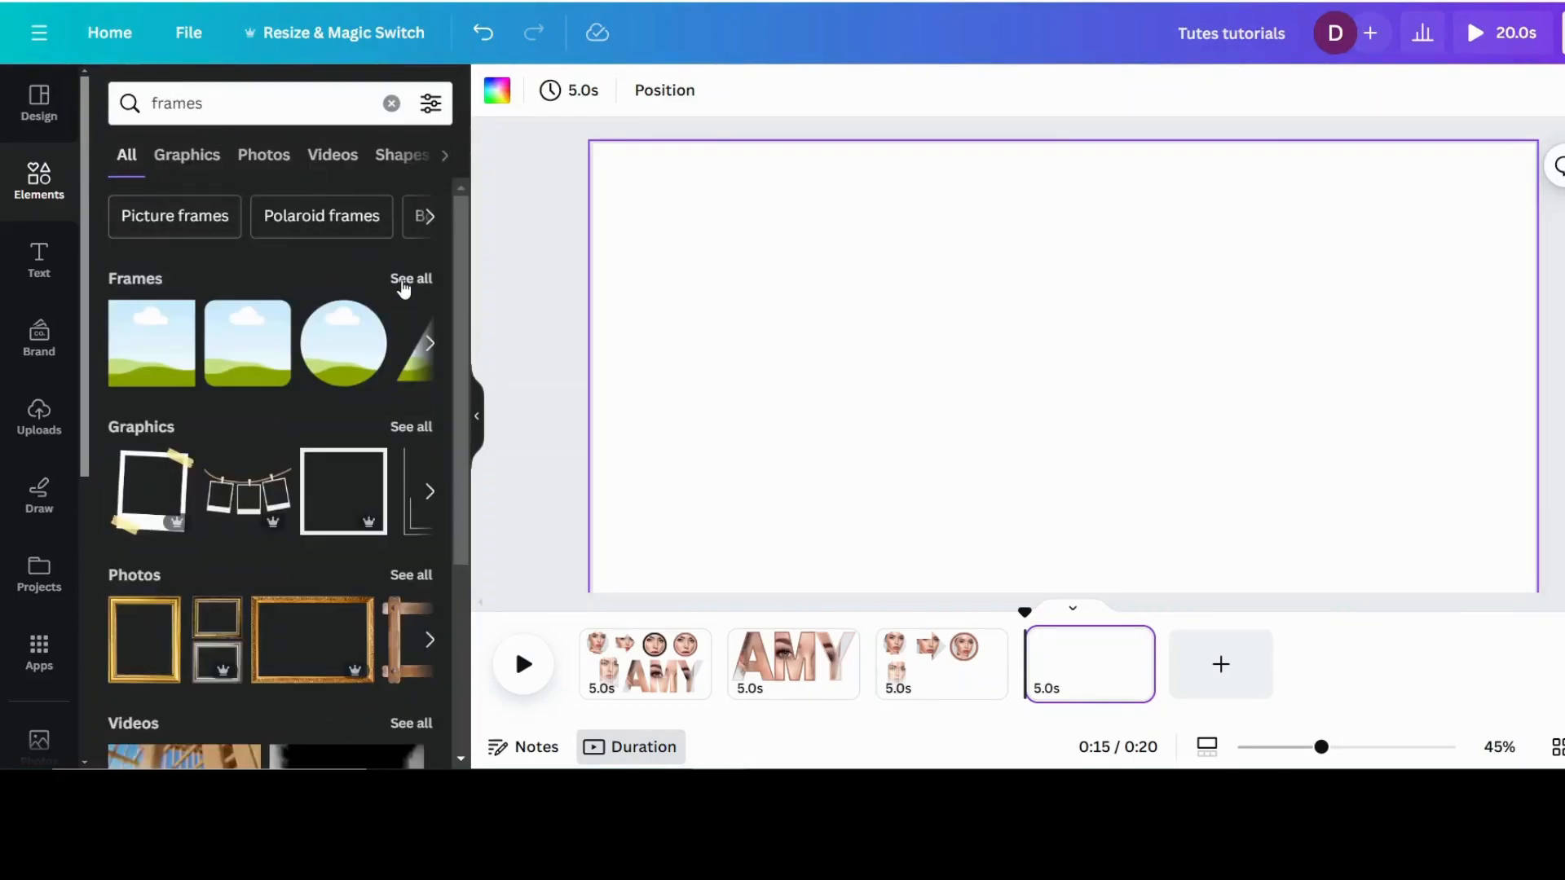
left_click(403, 282)
scroll(237, 334, "down", 5)
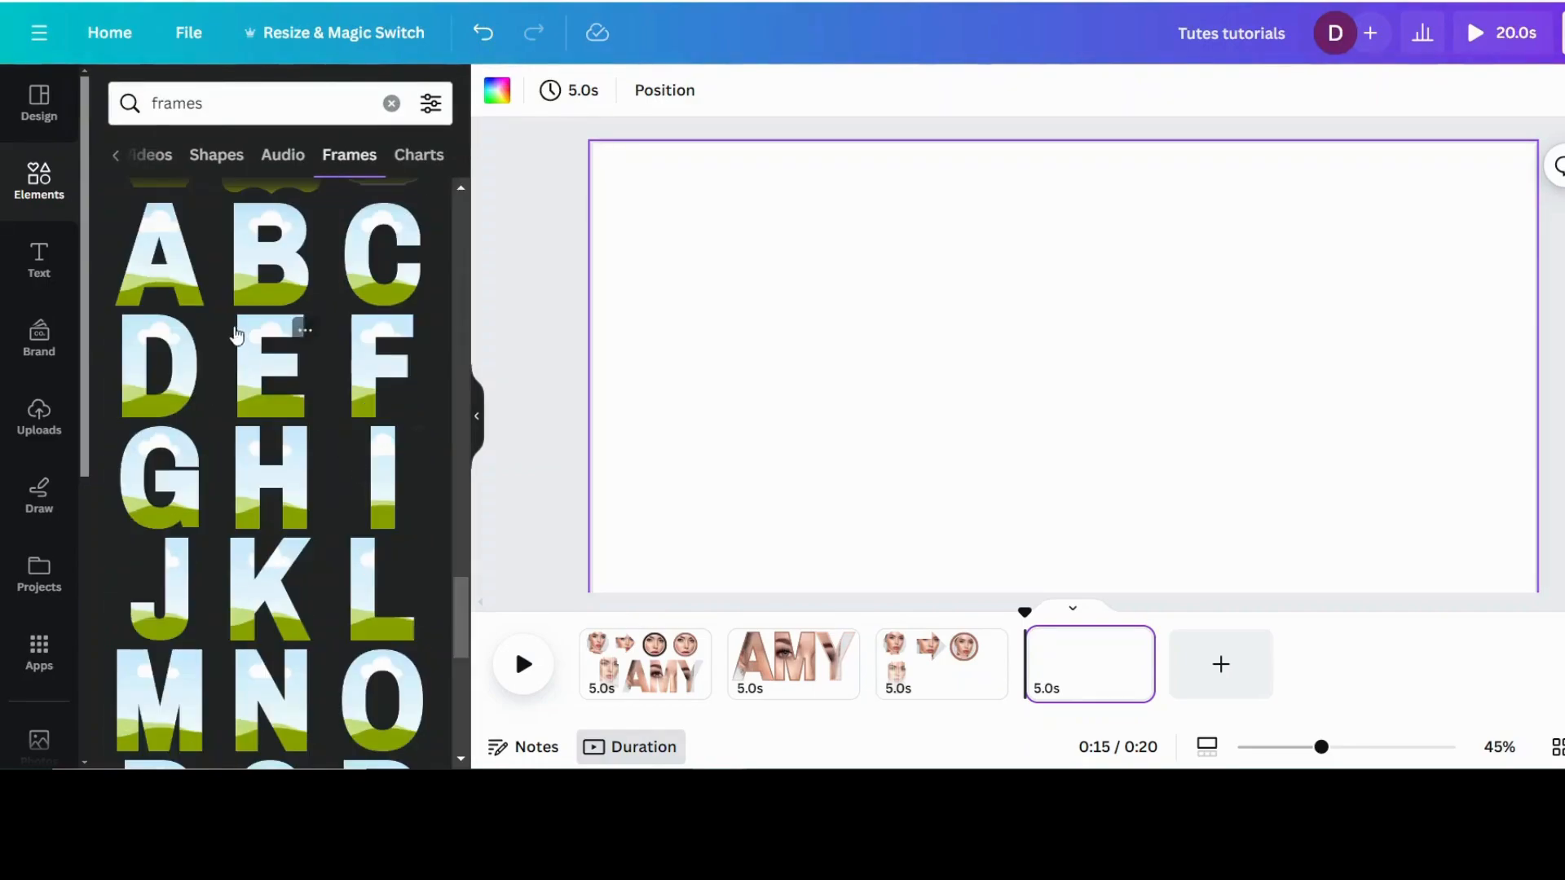
Step: Place the letter frames A, M and Y side by side on the blank page and enlarge them together to nearly the page width
left_click(160, 289)
left_click_drag(1031, 397, 733, 310)
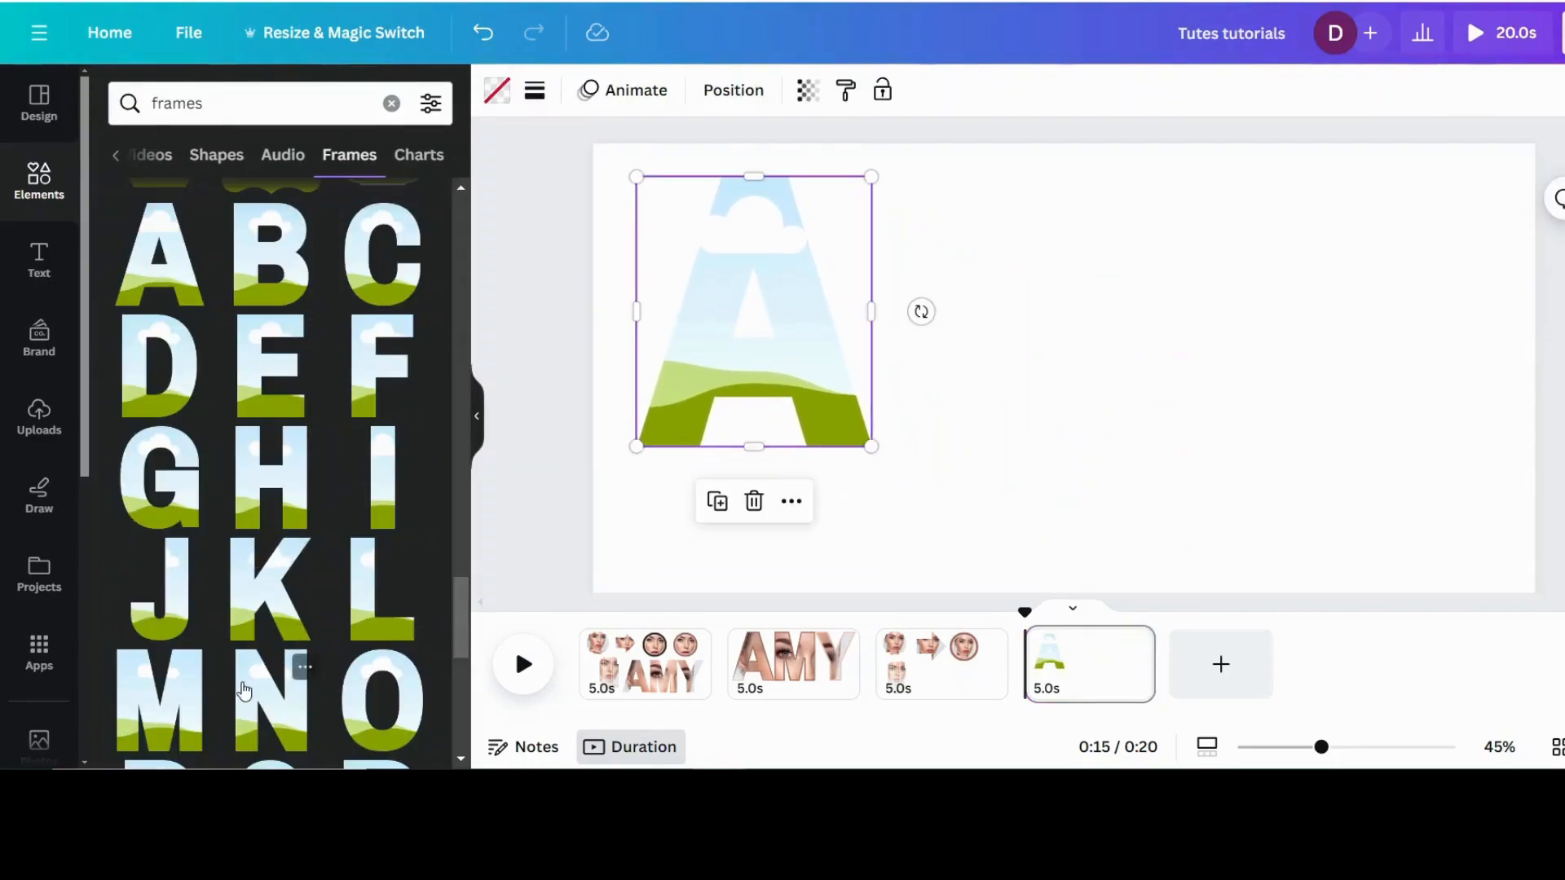
left_click(159, 699)
left_click_drag(1156, 310, 1013, 280)
scroll(263, 436, "down", 5)
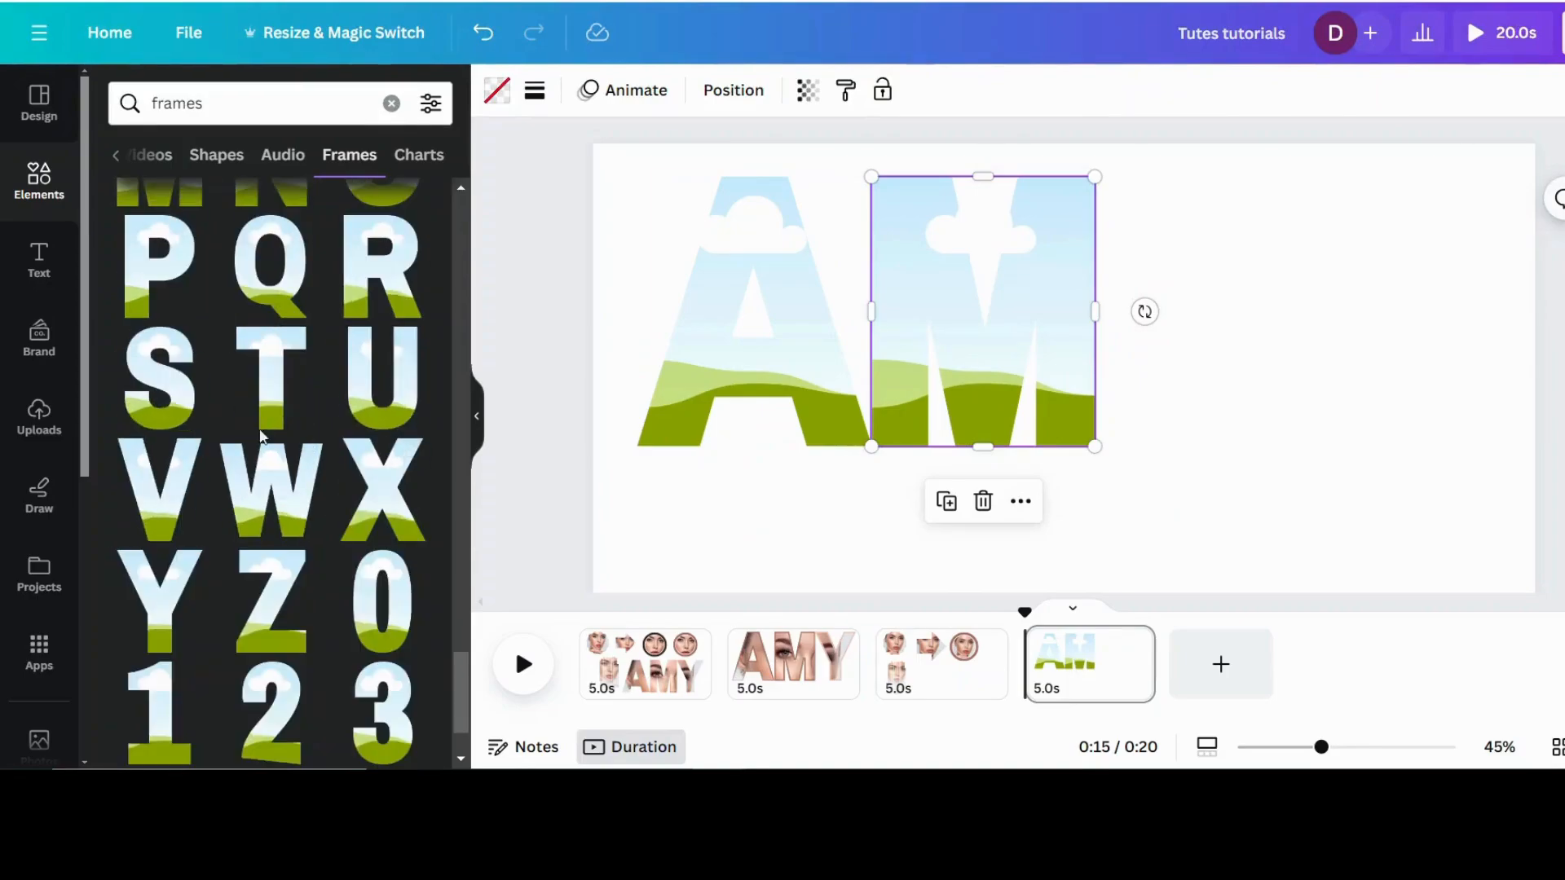
left_click(143, 581)
left_click_drag(1079, 402, 1214, 299)
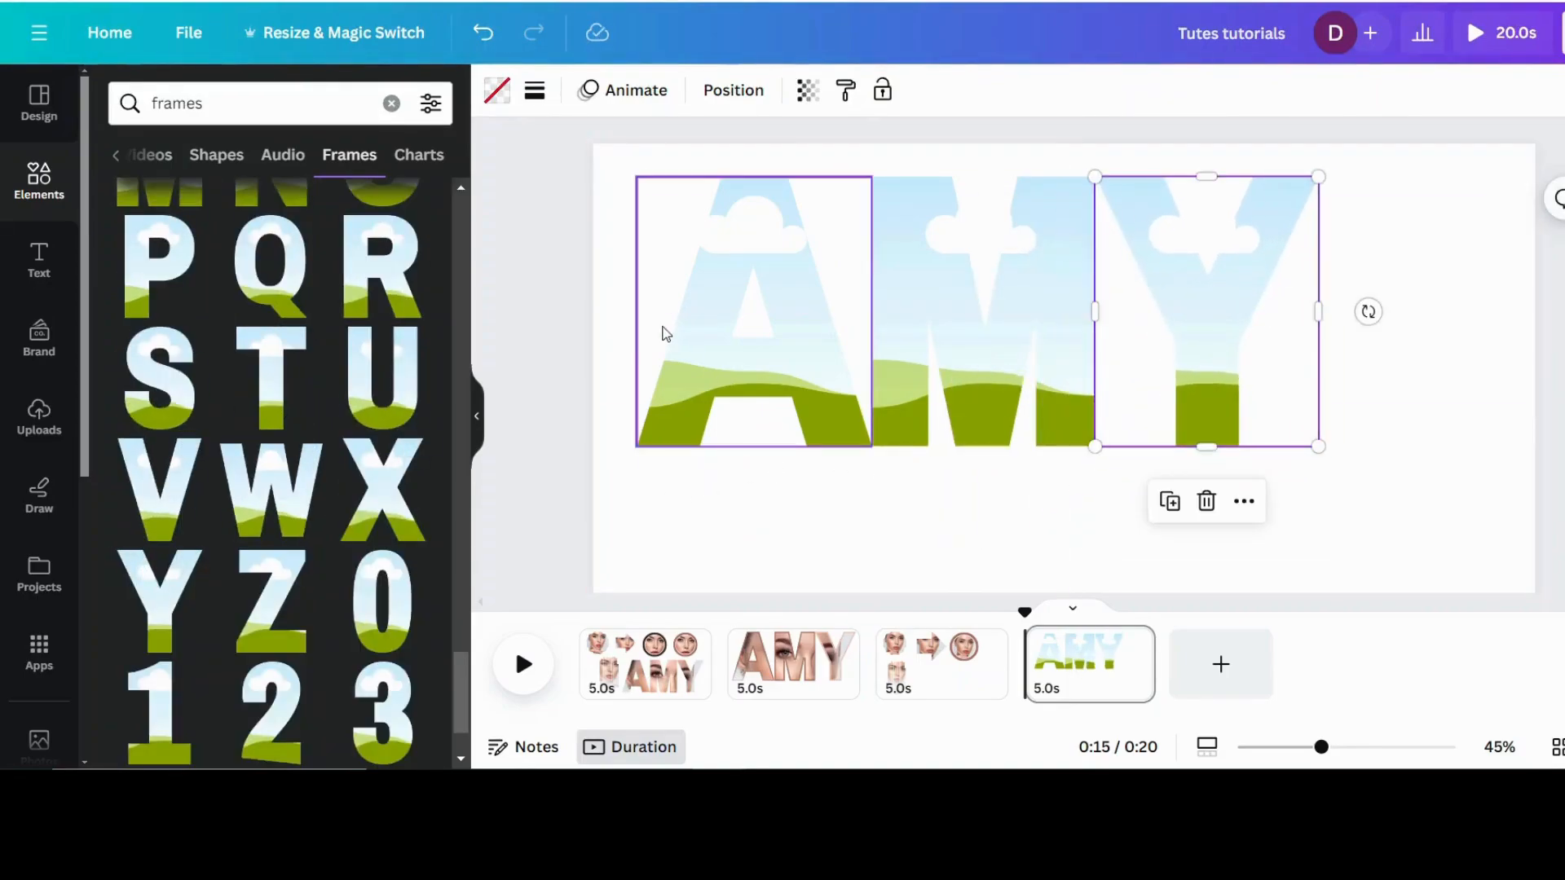
mouse_move(618, 273)
left_mouse_down()
mouse_move(697, 369)
mouse_move(1502, 416)
left_mouse_up()
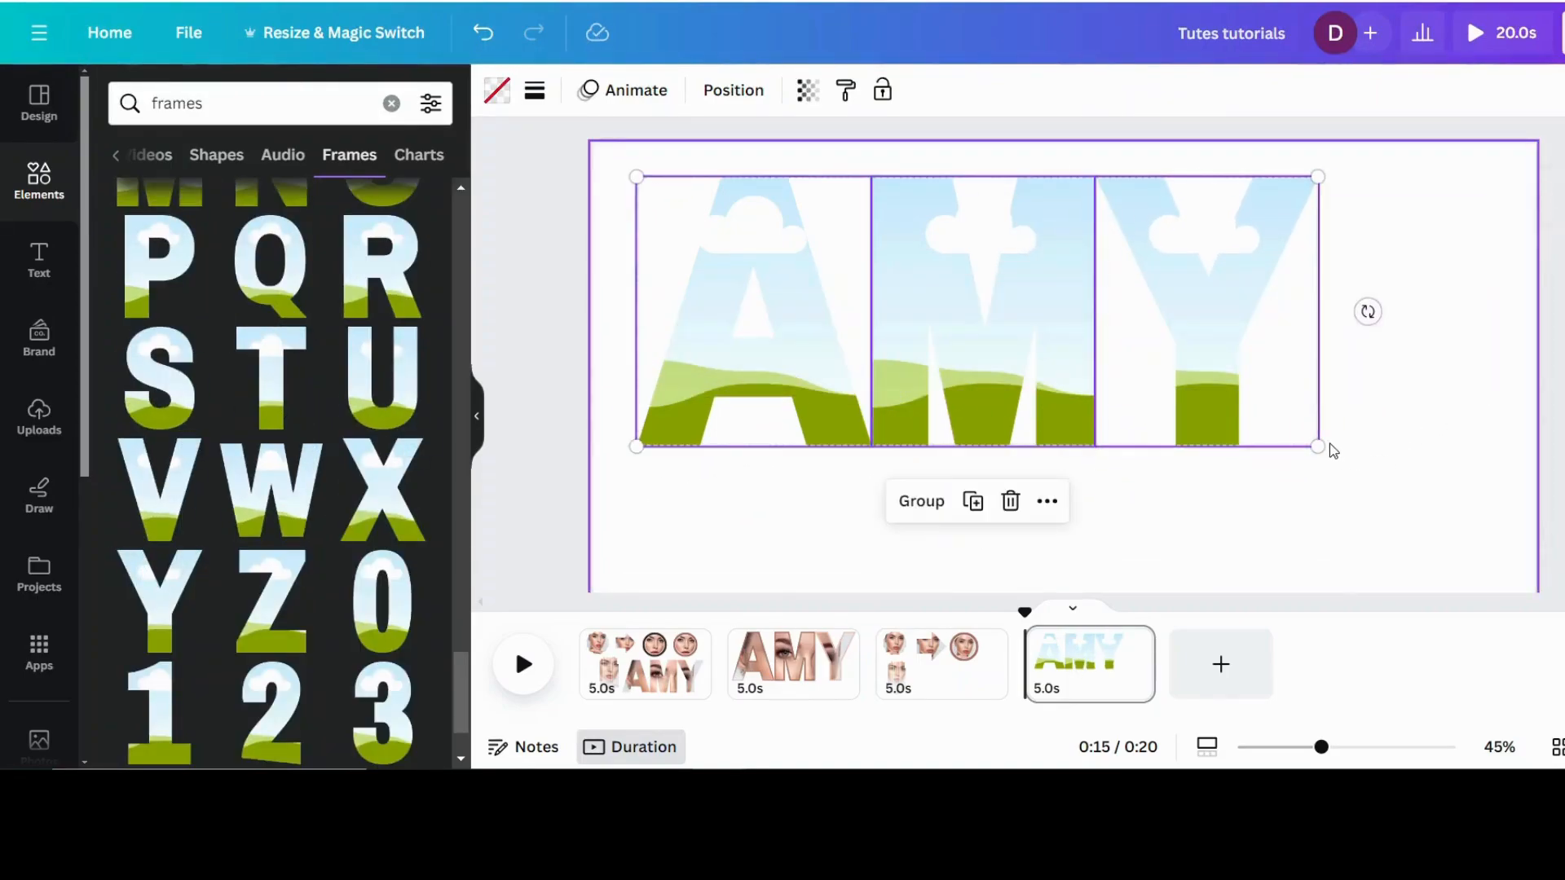
left_click_drag(1318, 447, 1439, 520)
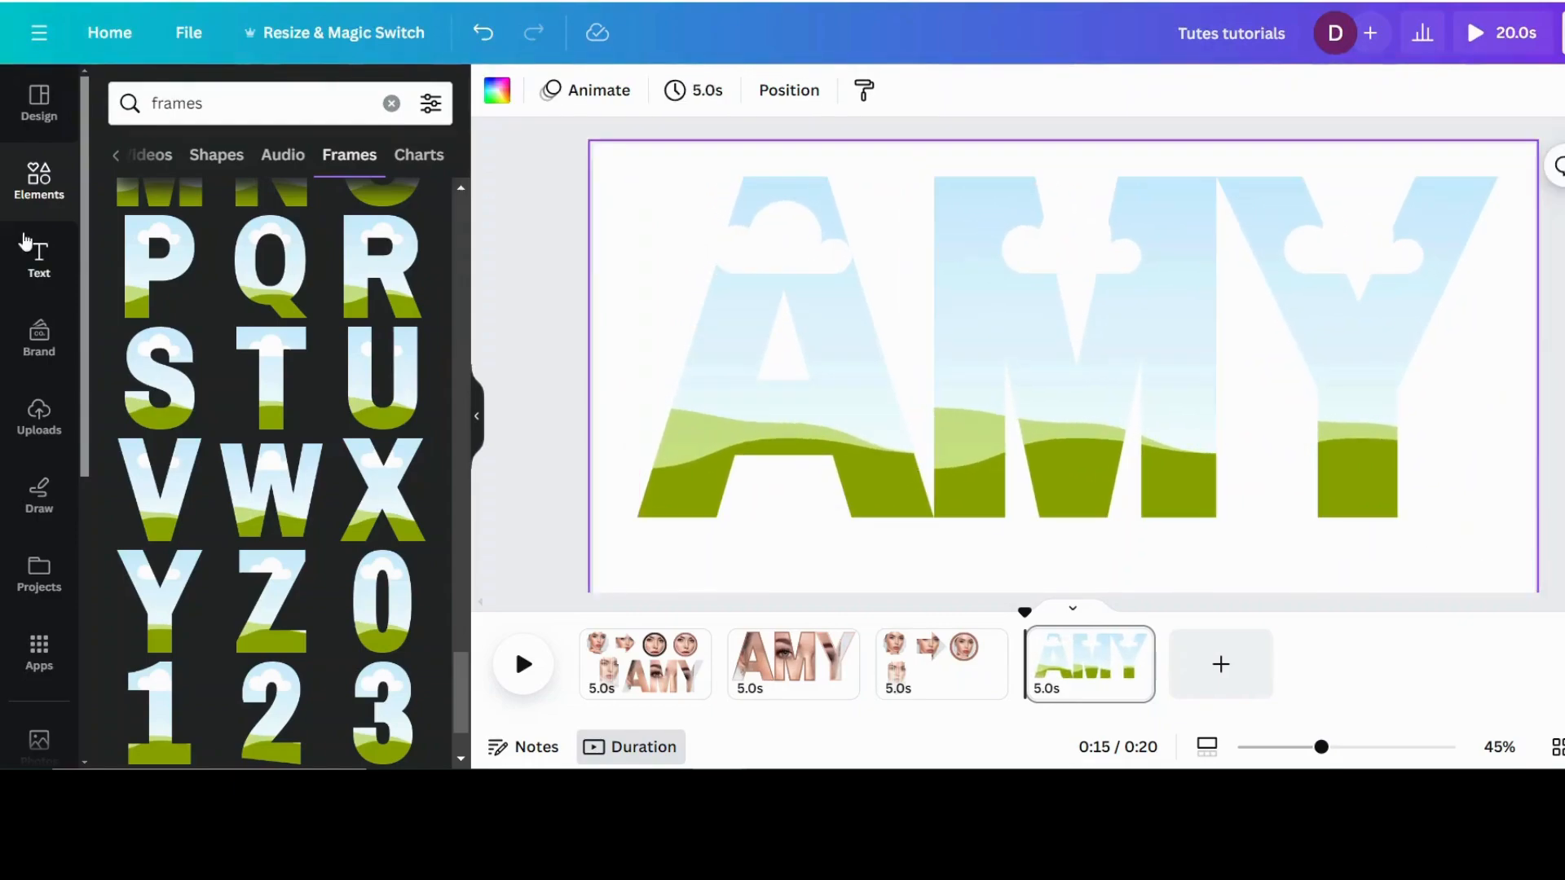
Step: Return to the "face" photo results and fill the letter A frame with the chin-on-hand portrait
left_click(36, 177)
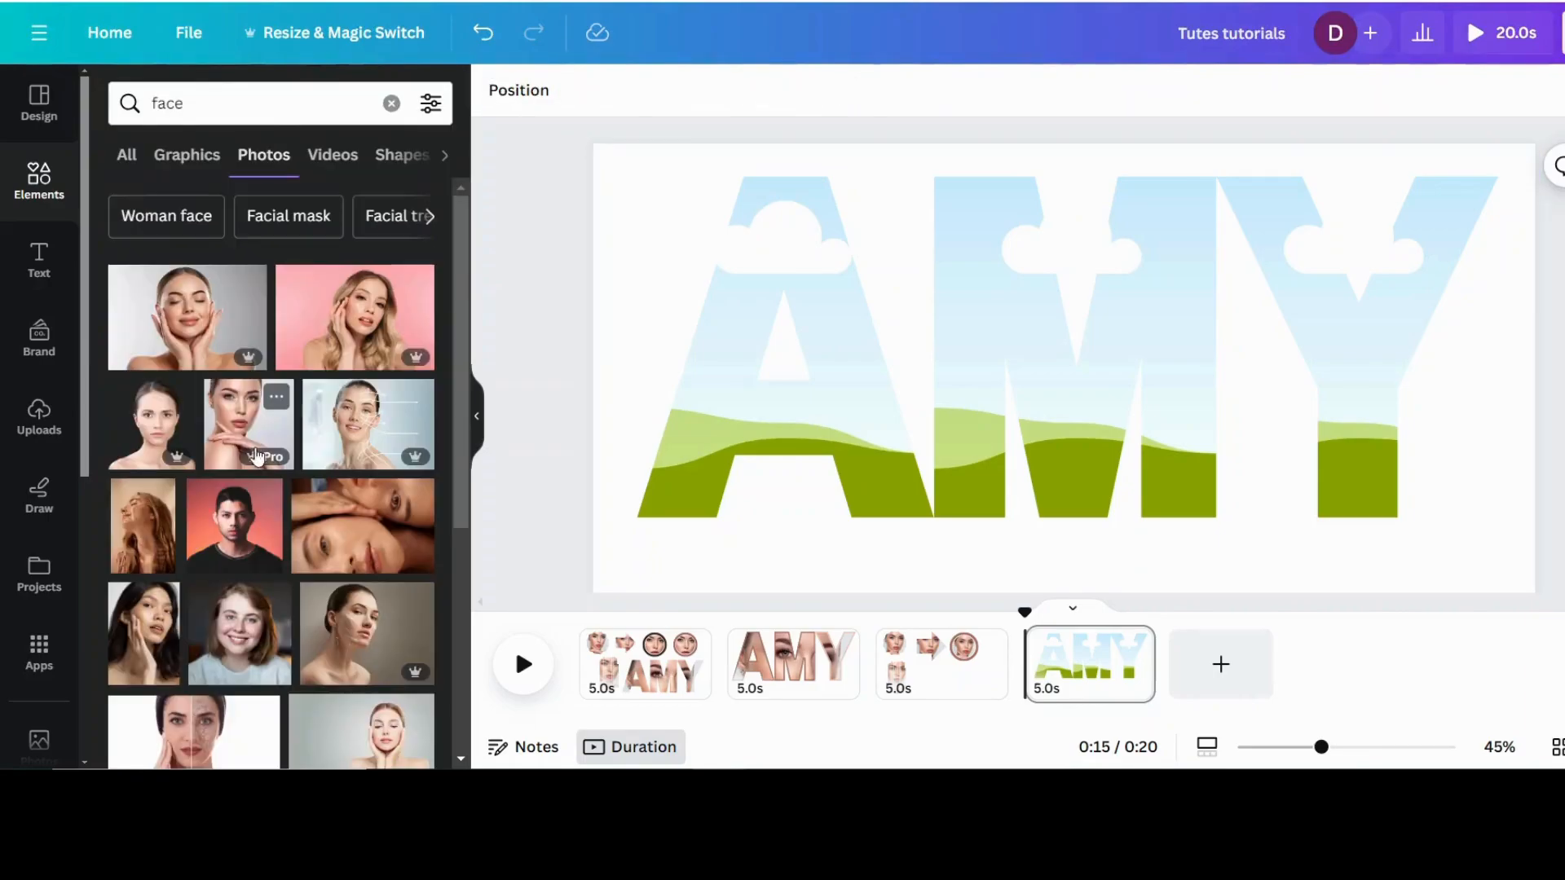
left_click_drag(225, 438, 647, 317)
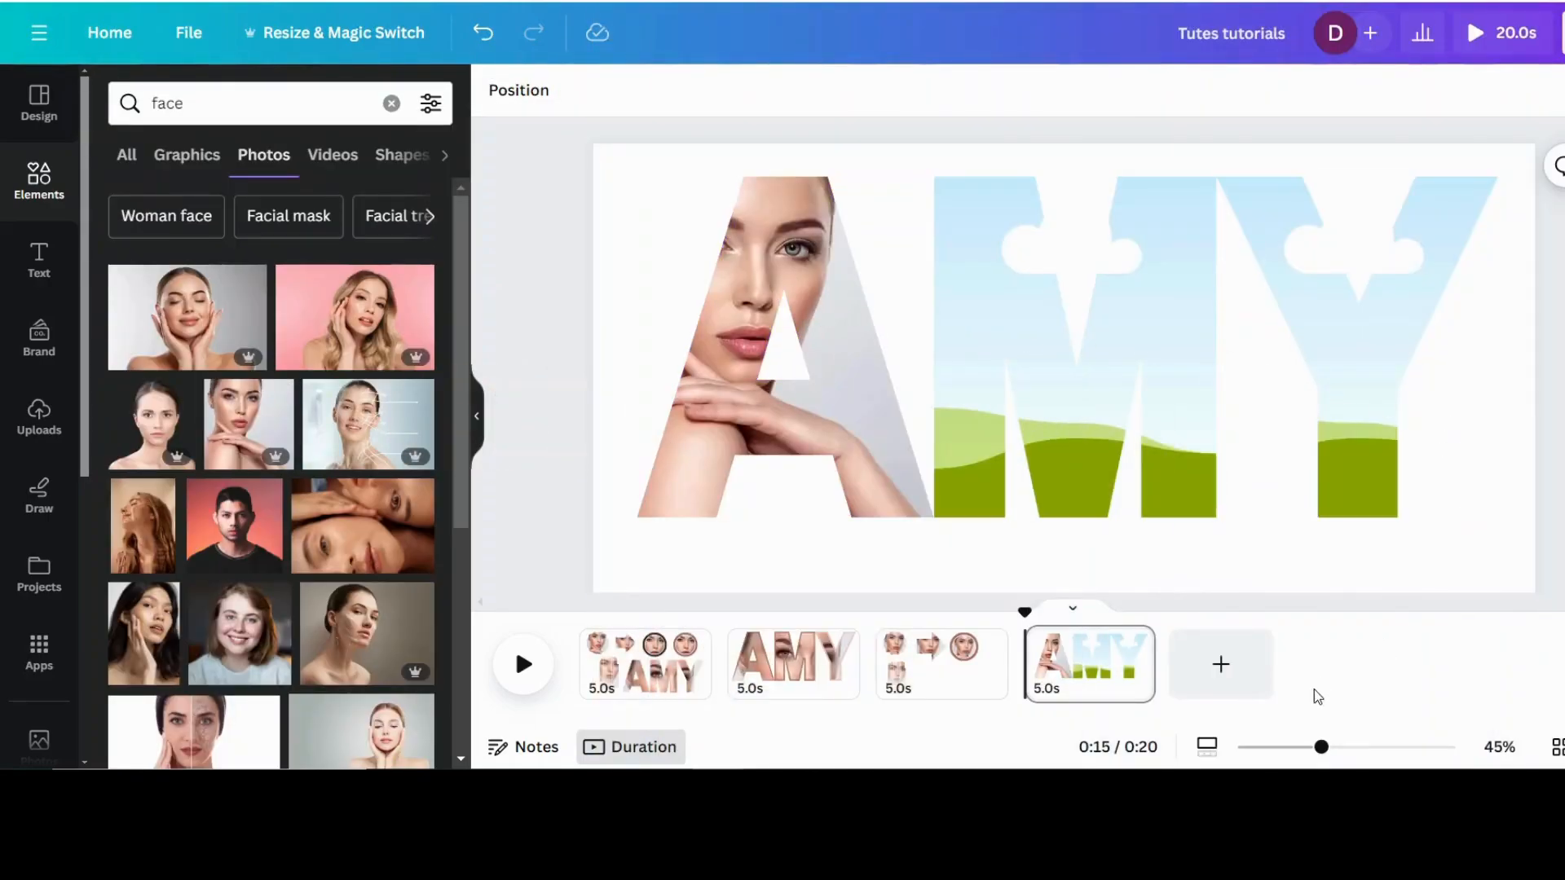
Step: Shrink the three letter frames together to about 899 by 357 and centre them on the page
left_click_drag(1321, 746, 1287, 747)
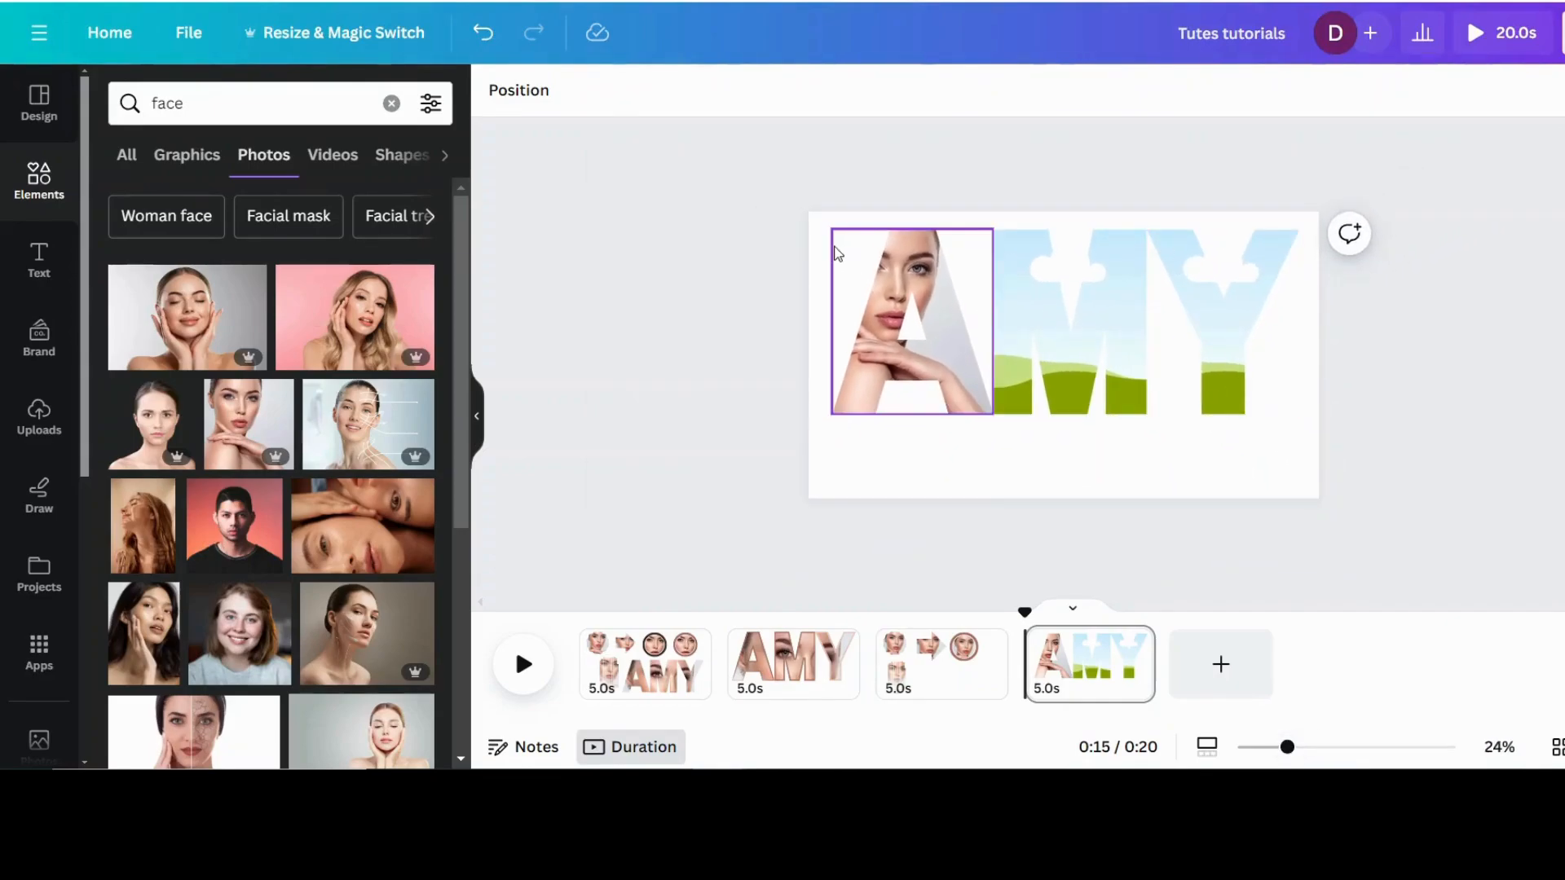
left_click_drag(814, 258, 1341, 475)
left_click_drag(1295, 408, 1070, 324)
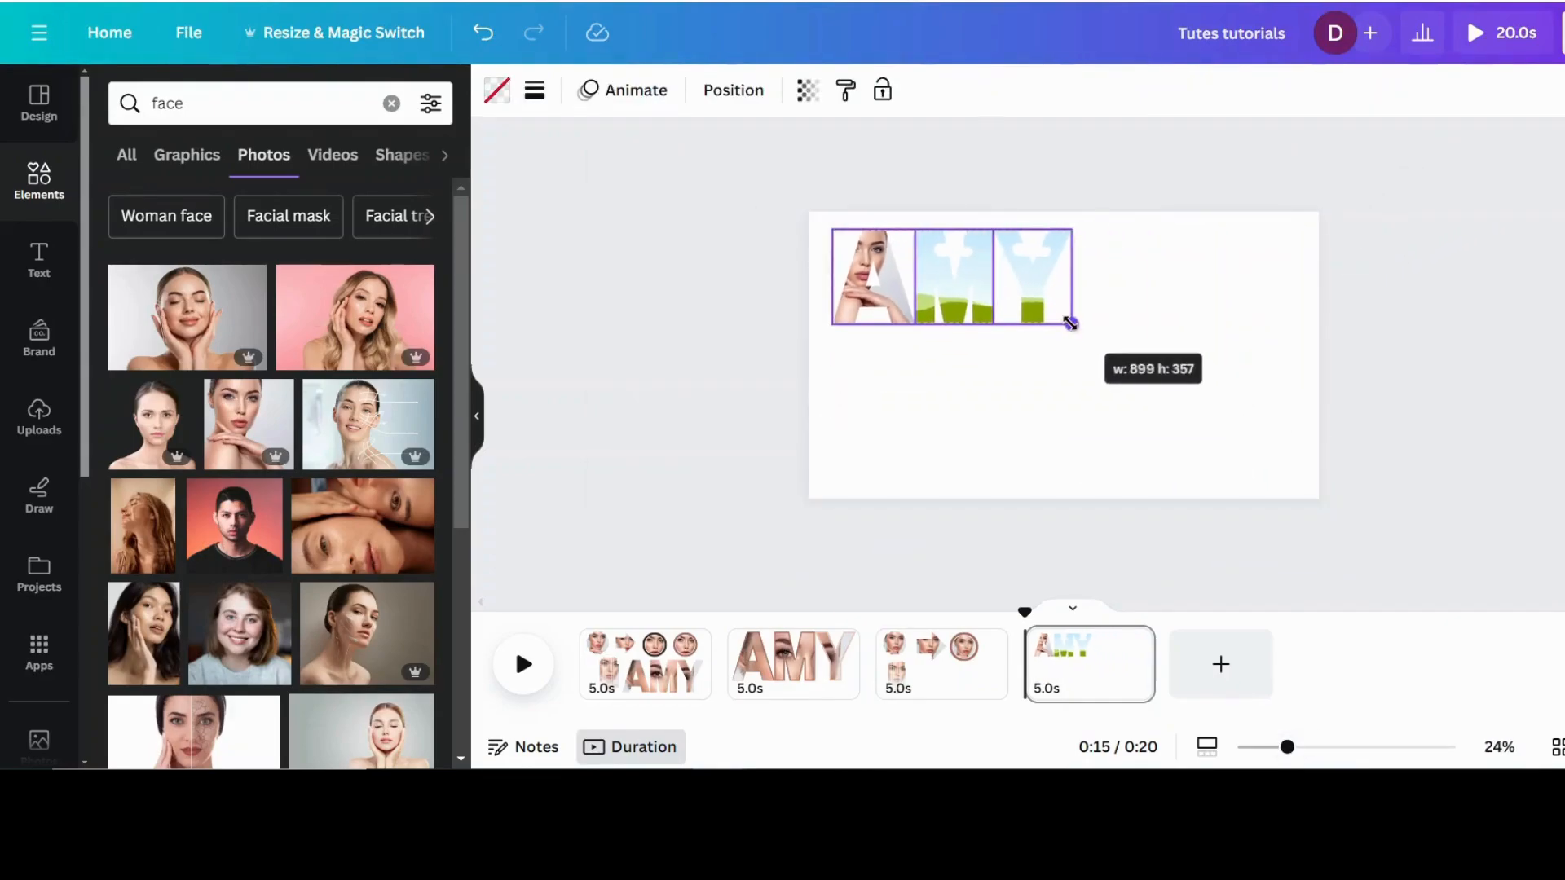
left_click_drag(900, 258, 1011, 325)
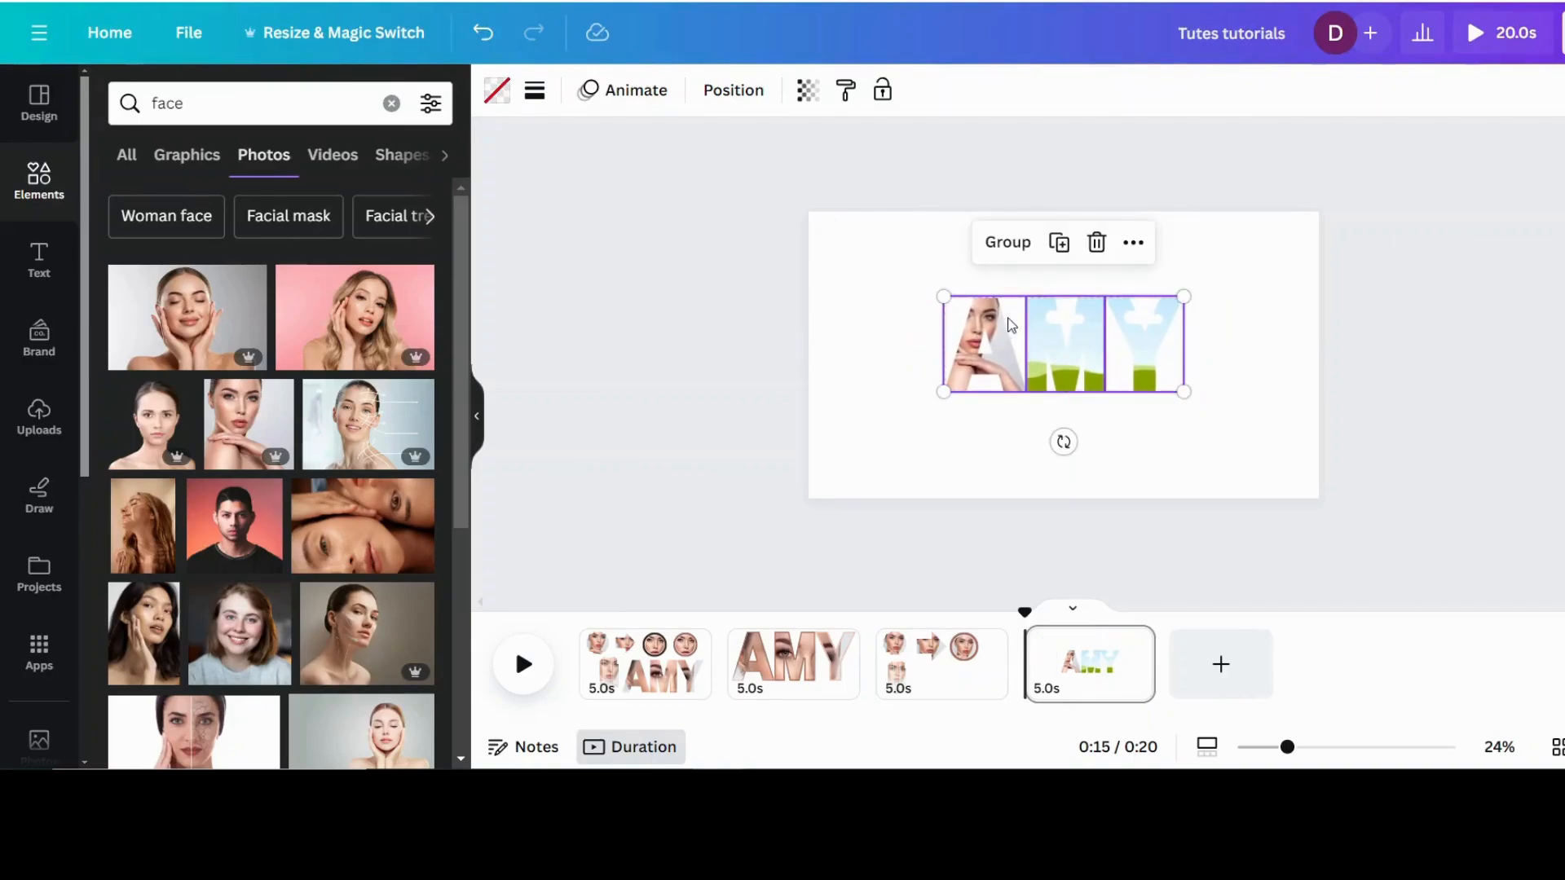
Step: Enlarge the portrait inside letter A's crop to span all three letters, positioning it so the ear and cheek fill the A
left_click(1013, 454)
left_click(986, 334)
double_click(987, 334)
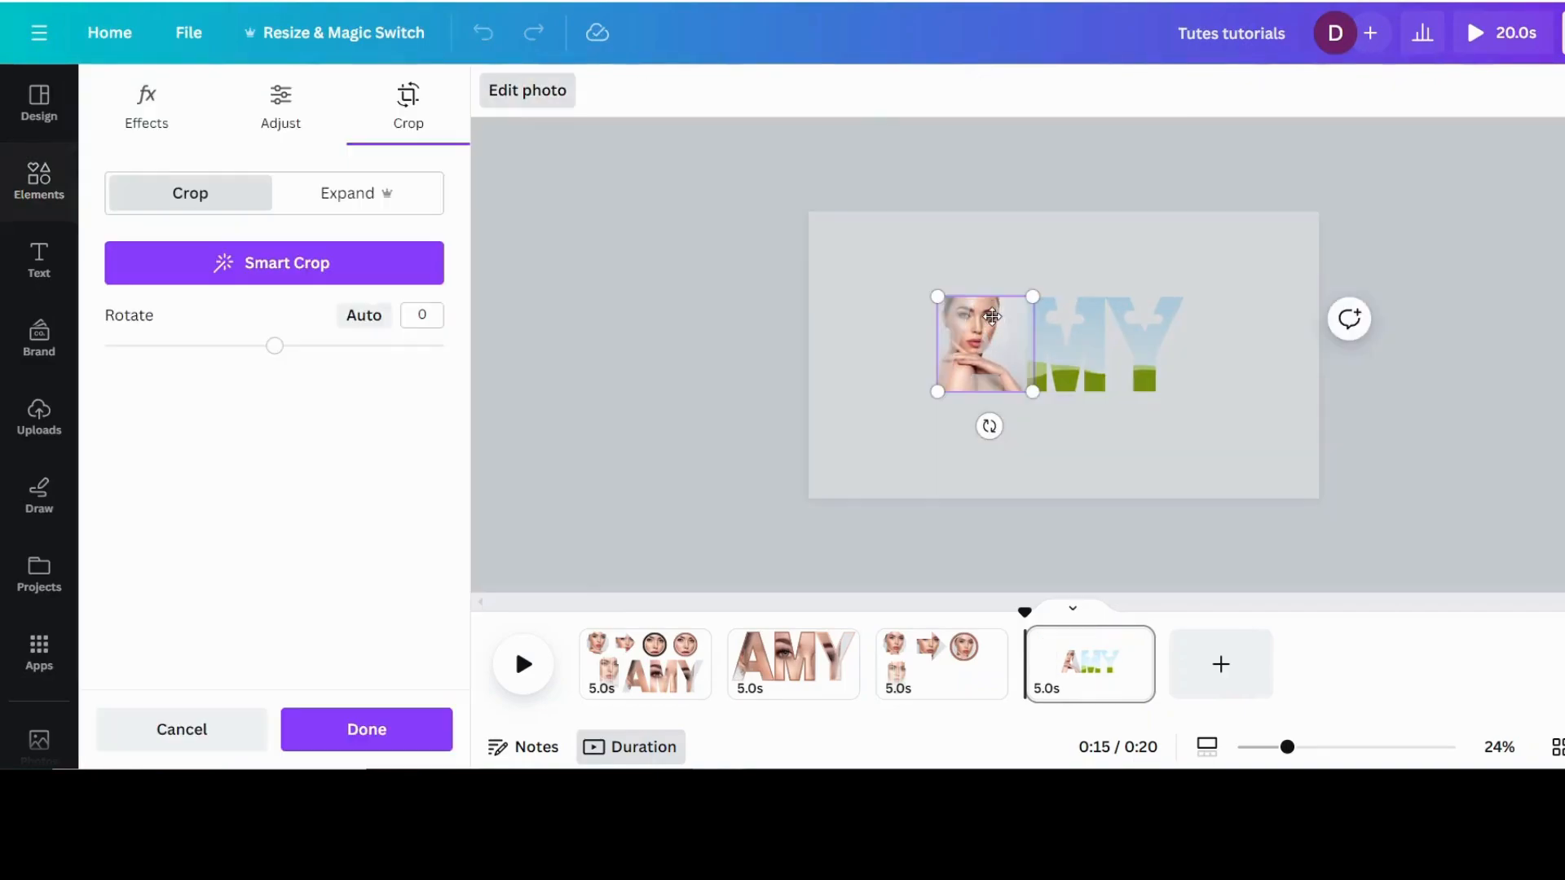
left_click_drag(1048, 291, 1423, 305)
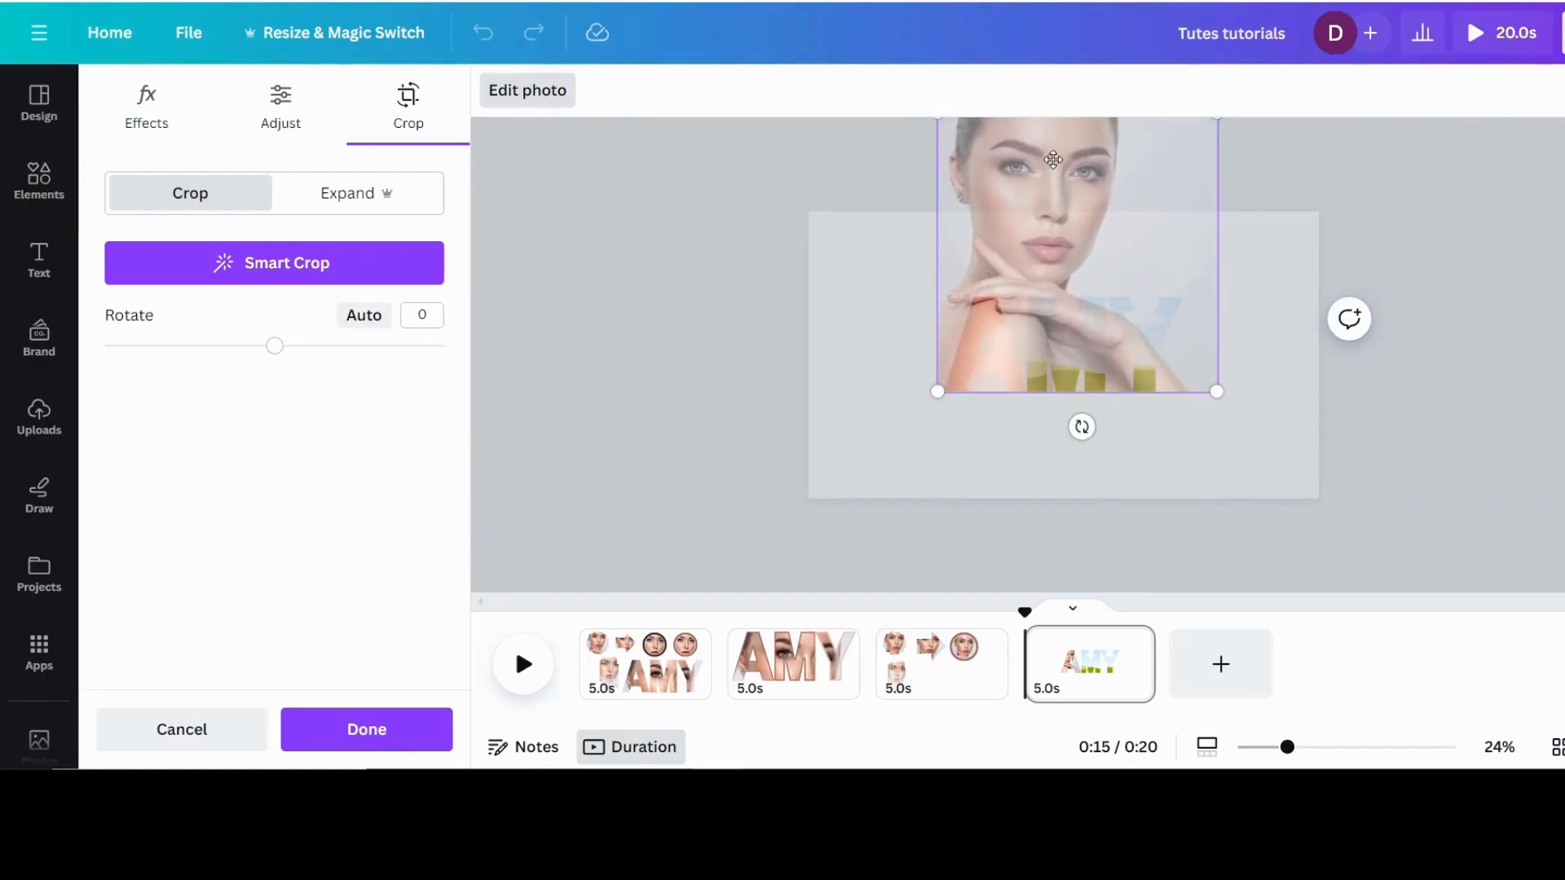
left_click_drag(1053, 160, 1152, 348)
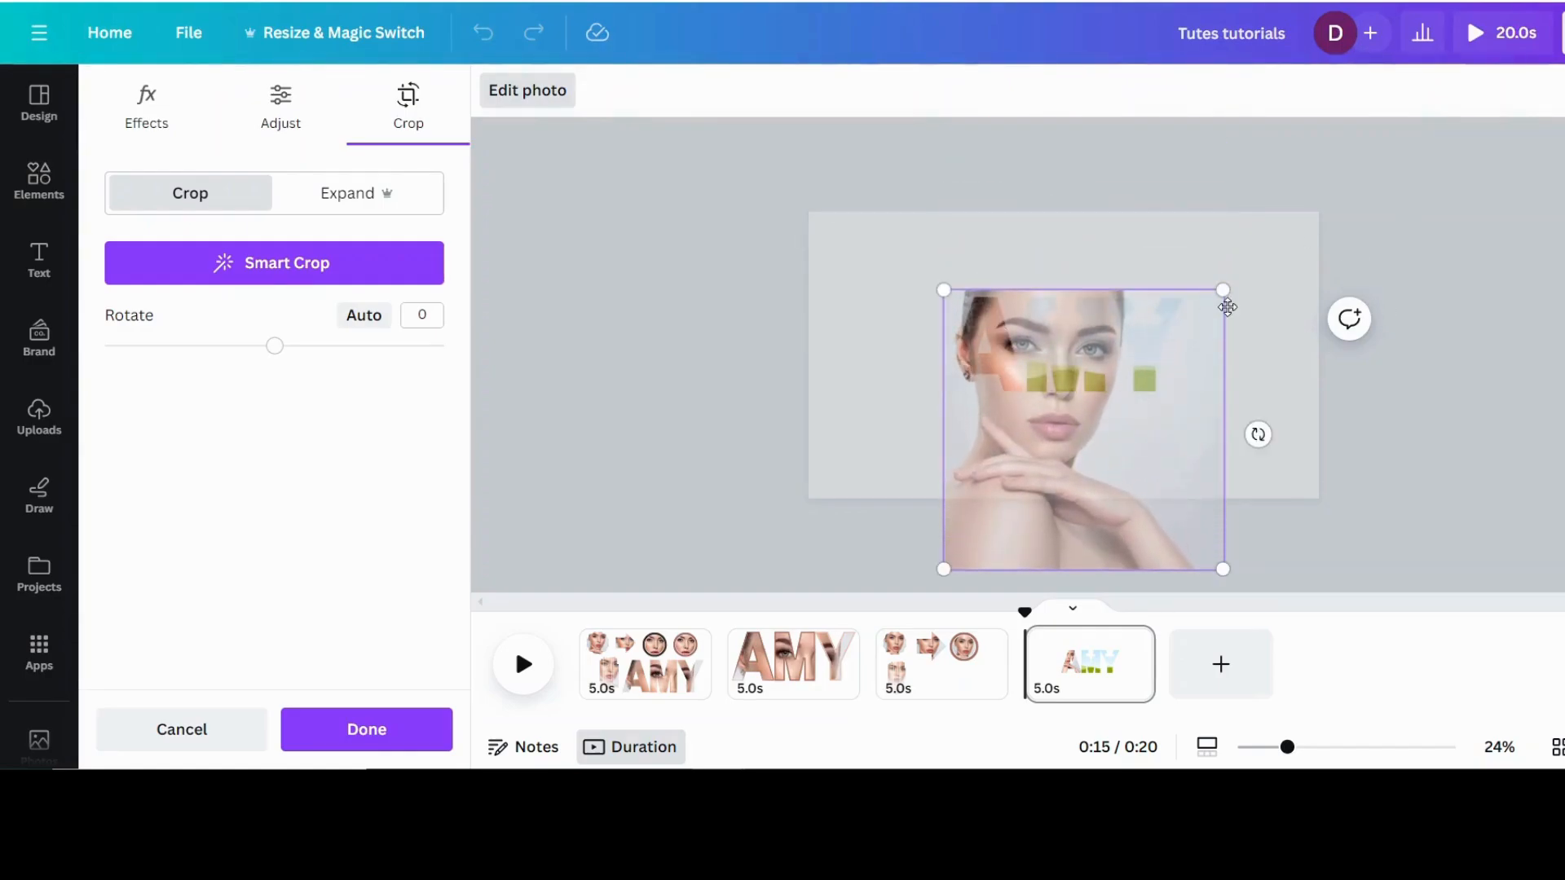
left_click_drag(1237, 290, 1262, 266)
left_click_drag(1081, 364, 1085, 399)
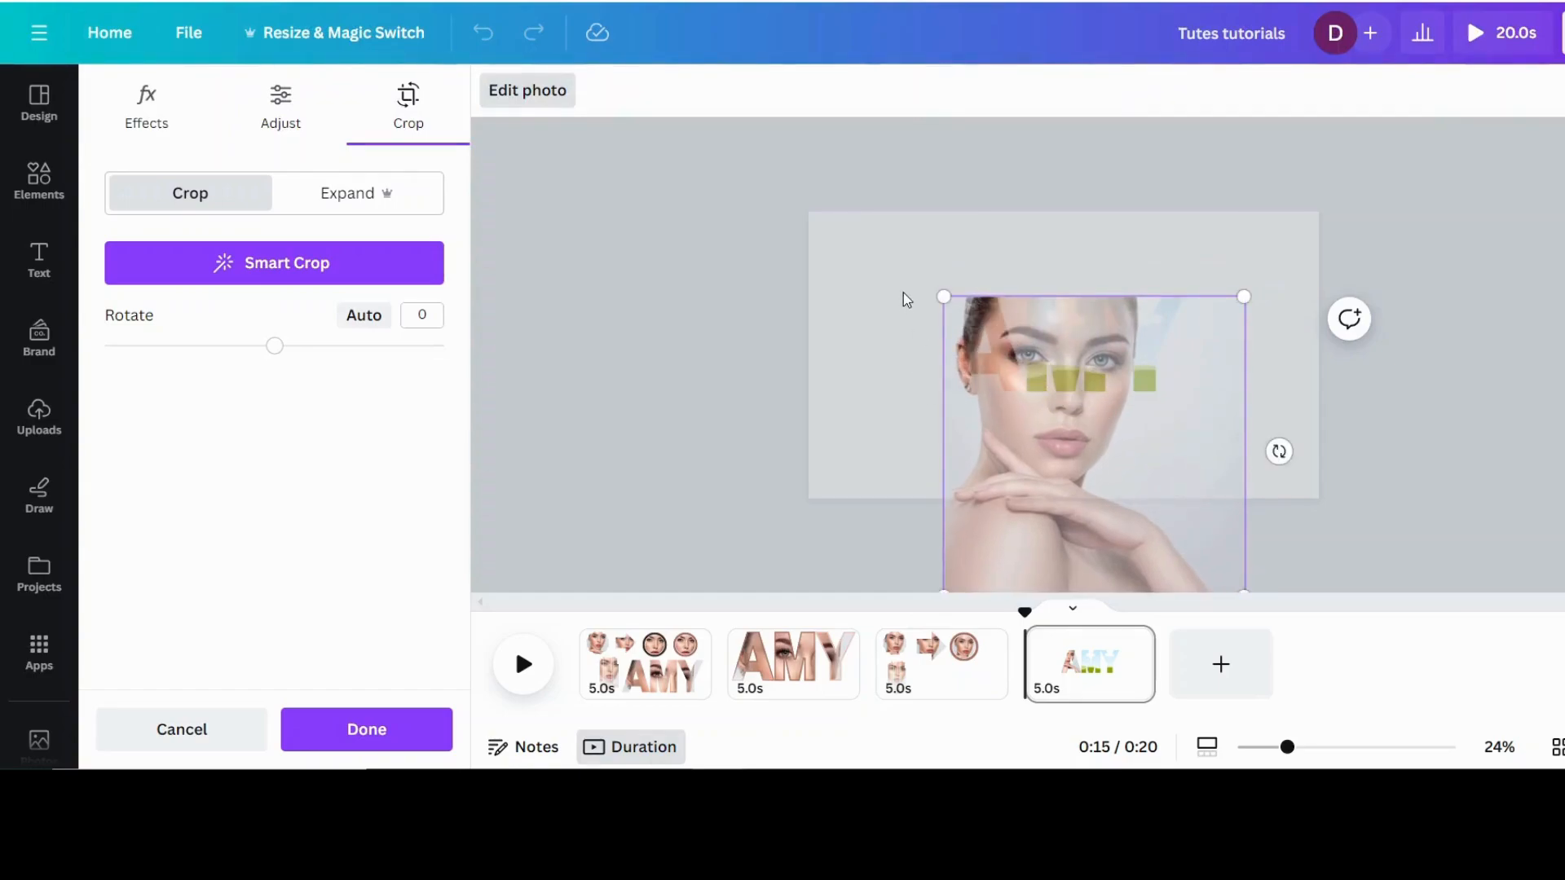
left_click_drag(941, 299, 880, 276)
left_click_drag(1048, 361, 1118, 427)
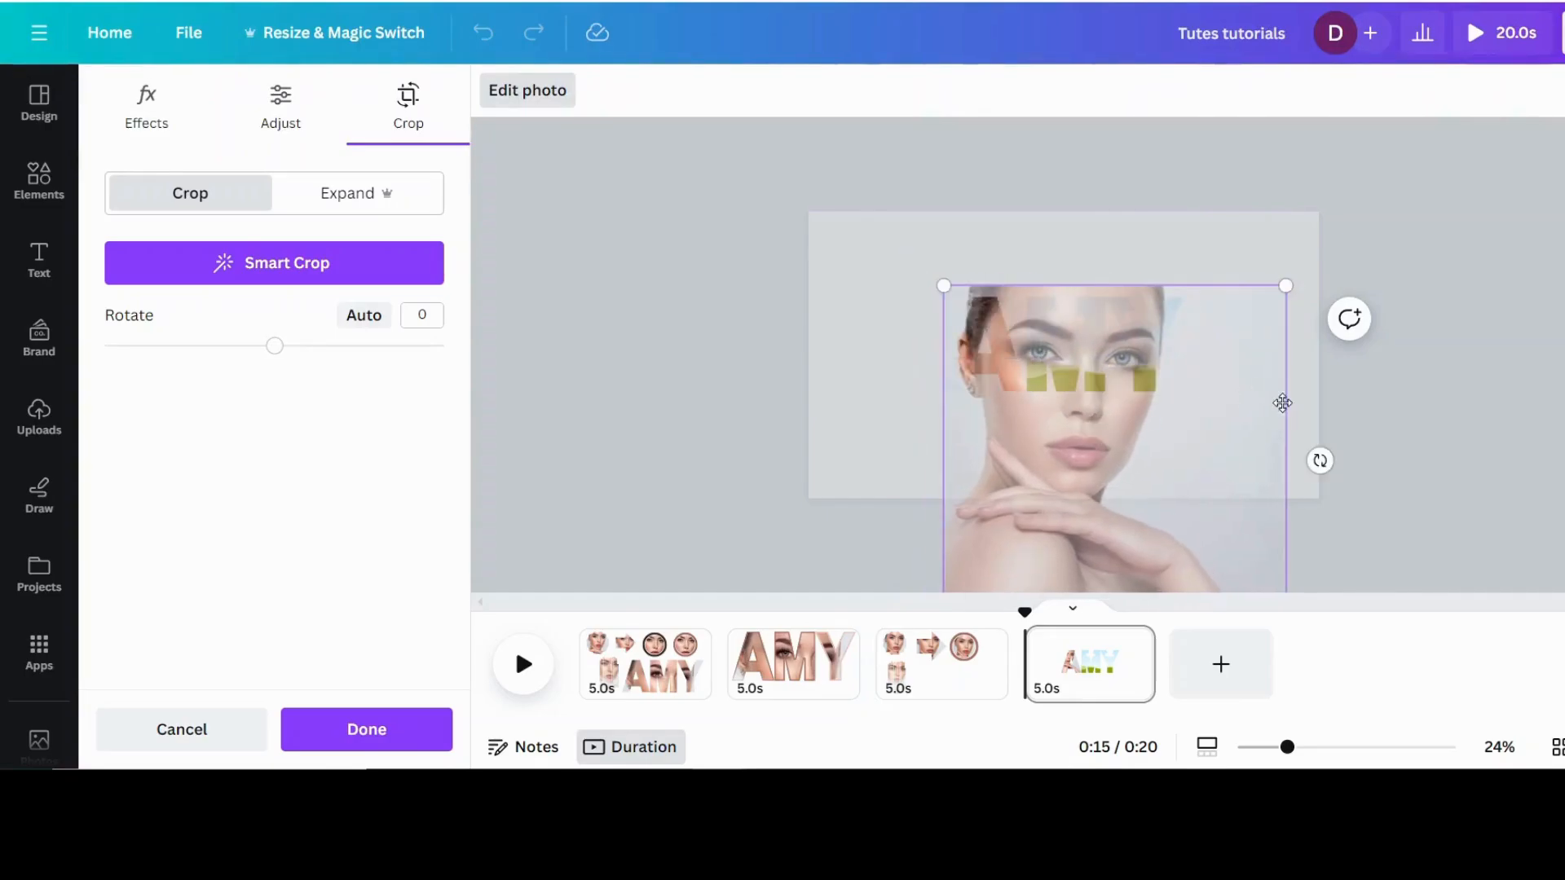
left_click(1402, 434)
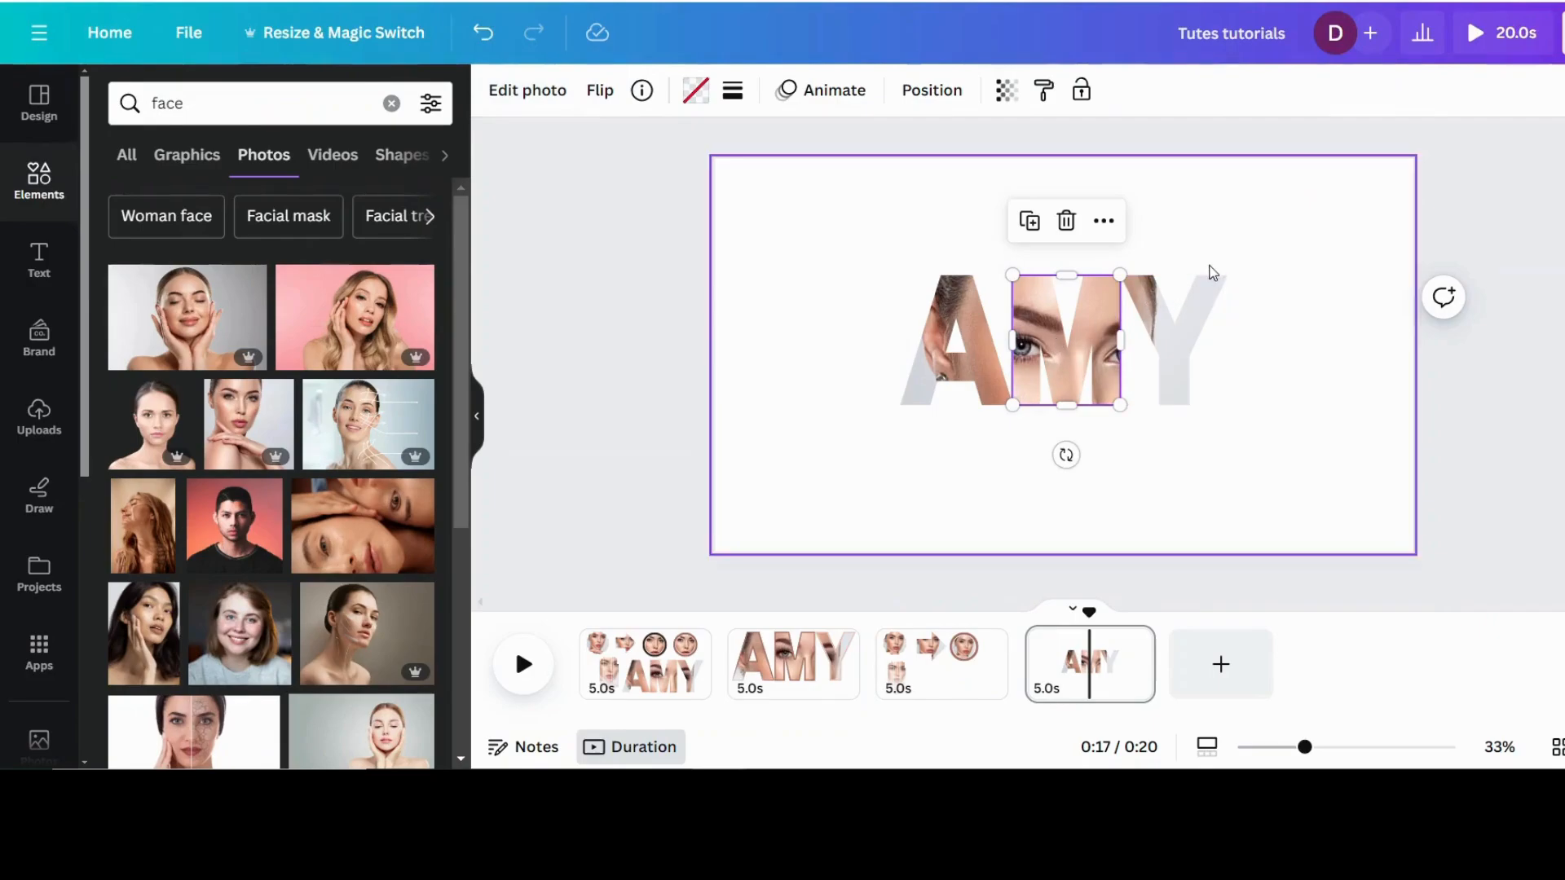
Step: Enlarge and reposition the portrait in letter M's crop so the eye beside the ear fills the M
double_click(1053, 325)
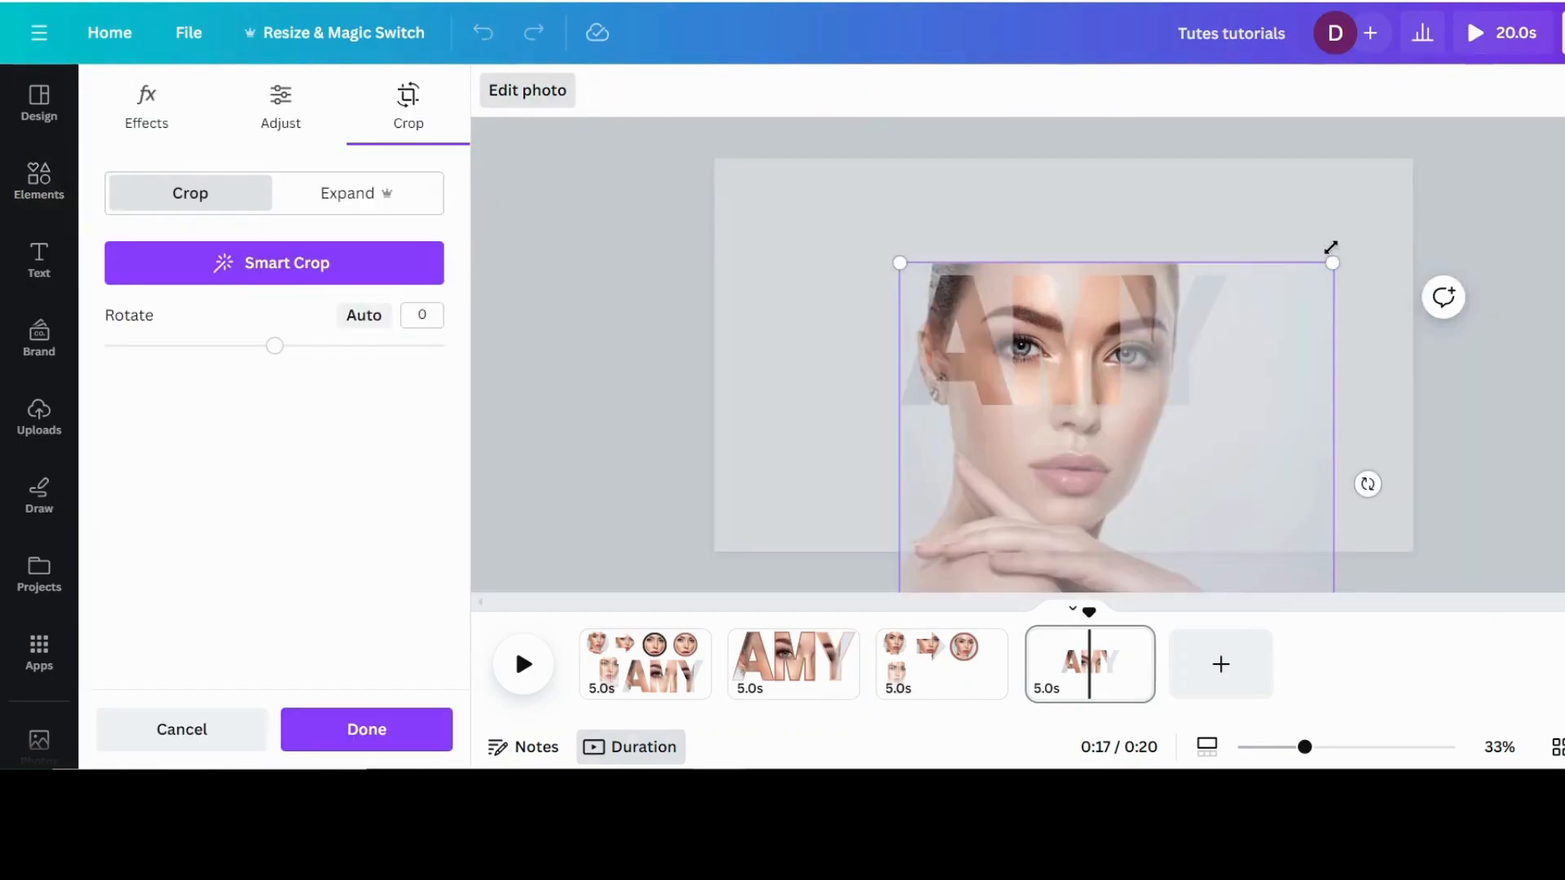
left_click_drag(1335, 261, 1449, 228)
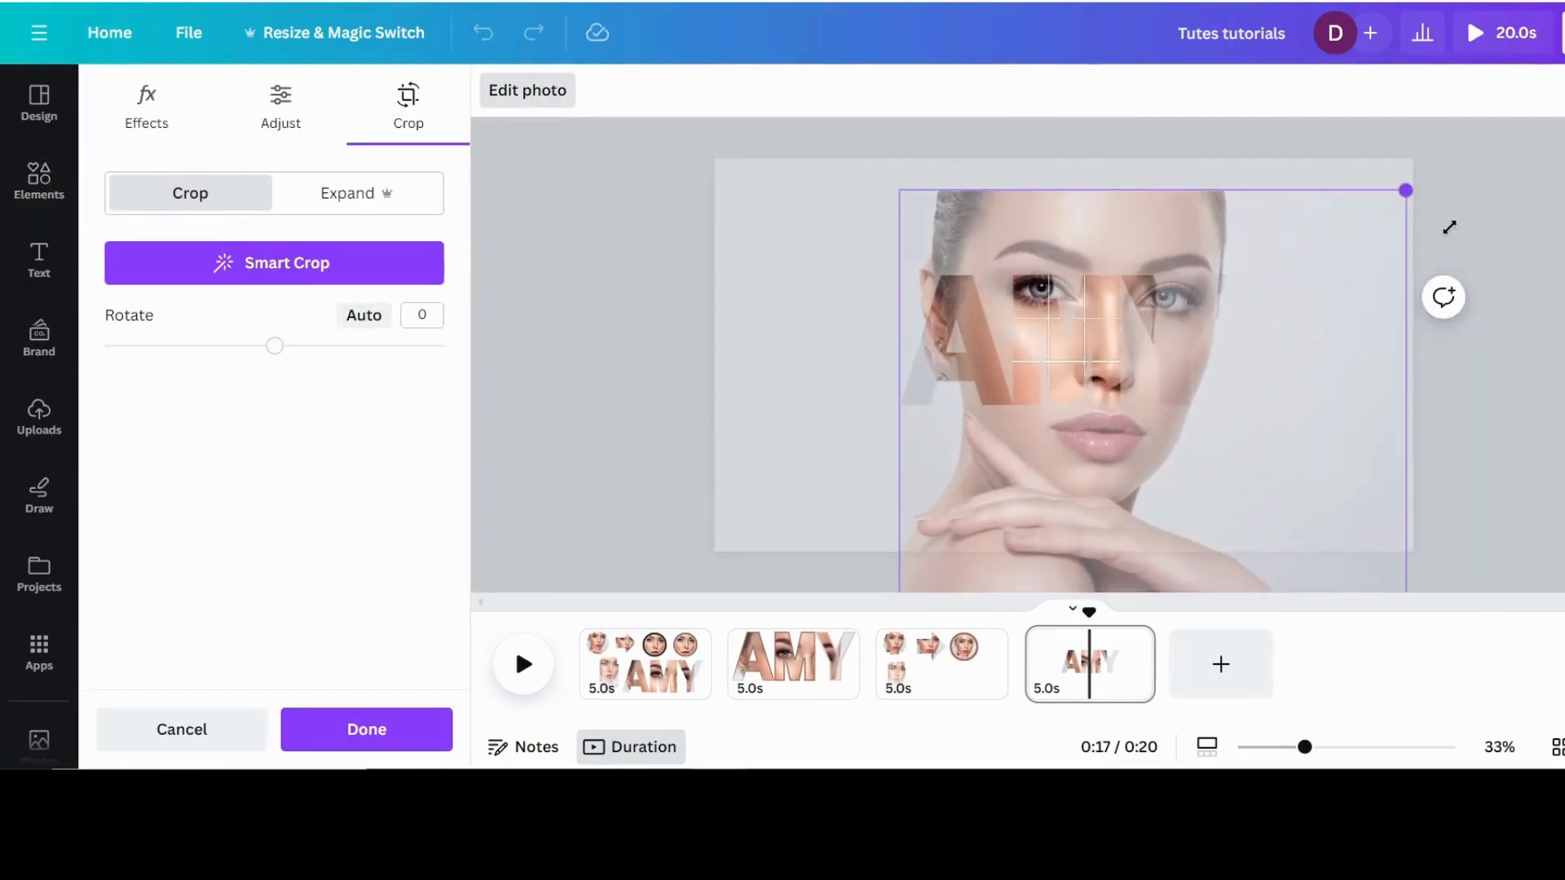
mouse_move(1313, 275)
left_mouse_down()
mouse_move(1313, 321)
mouse_move(1314, 306)
left_mouse_up()
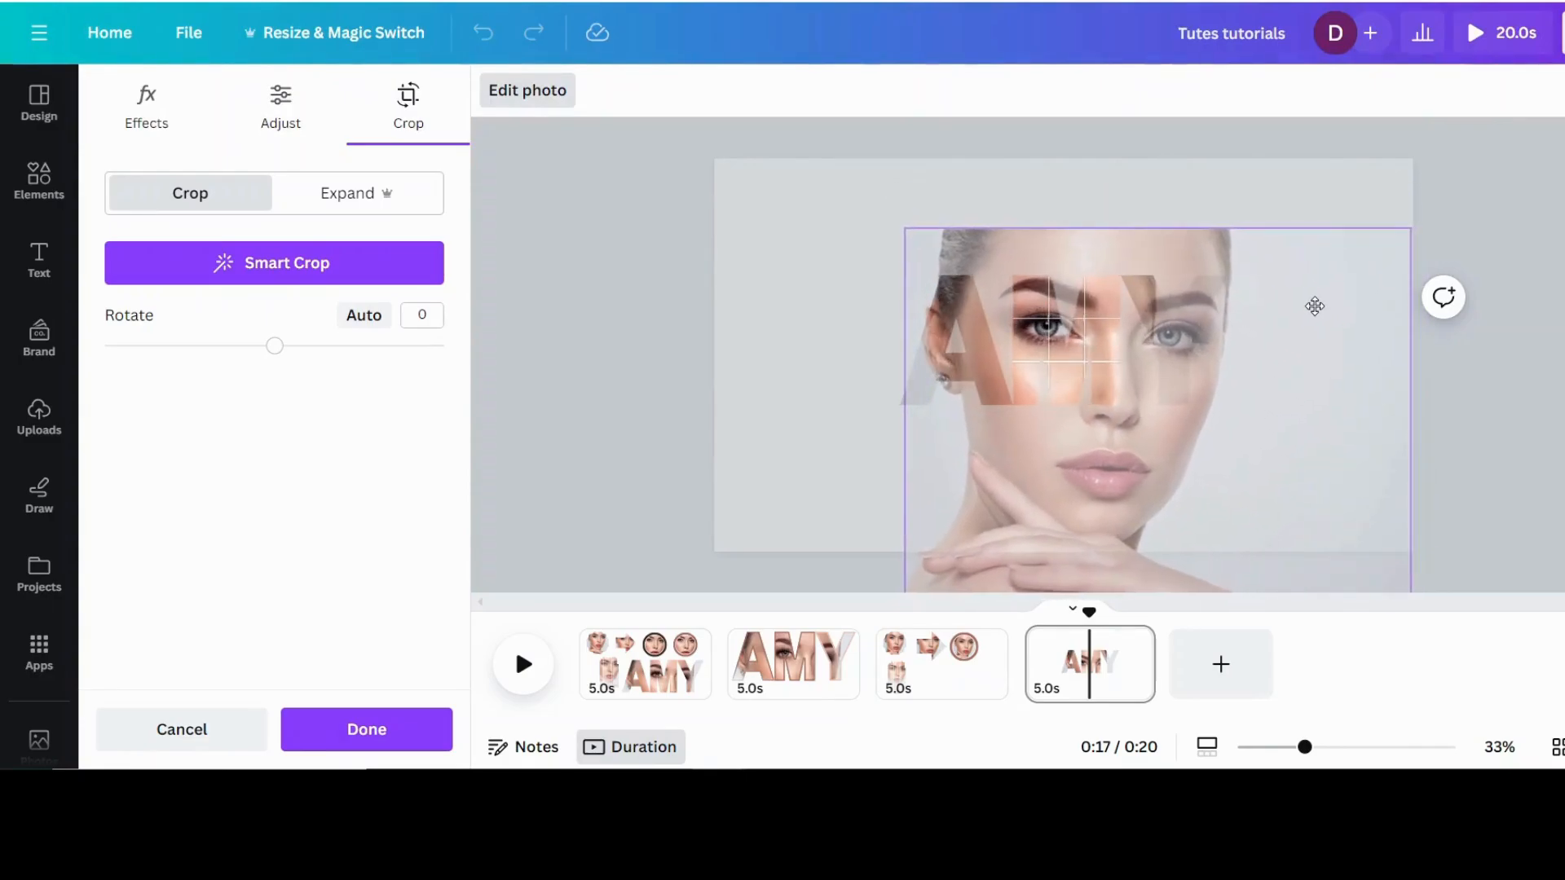
left_click(1303, 174)
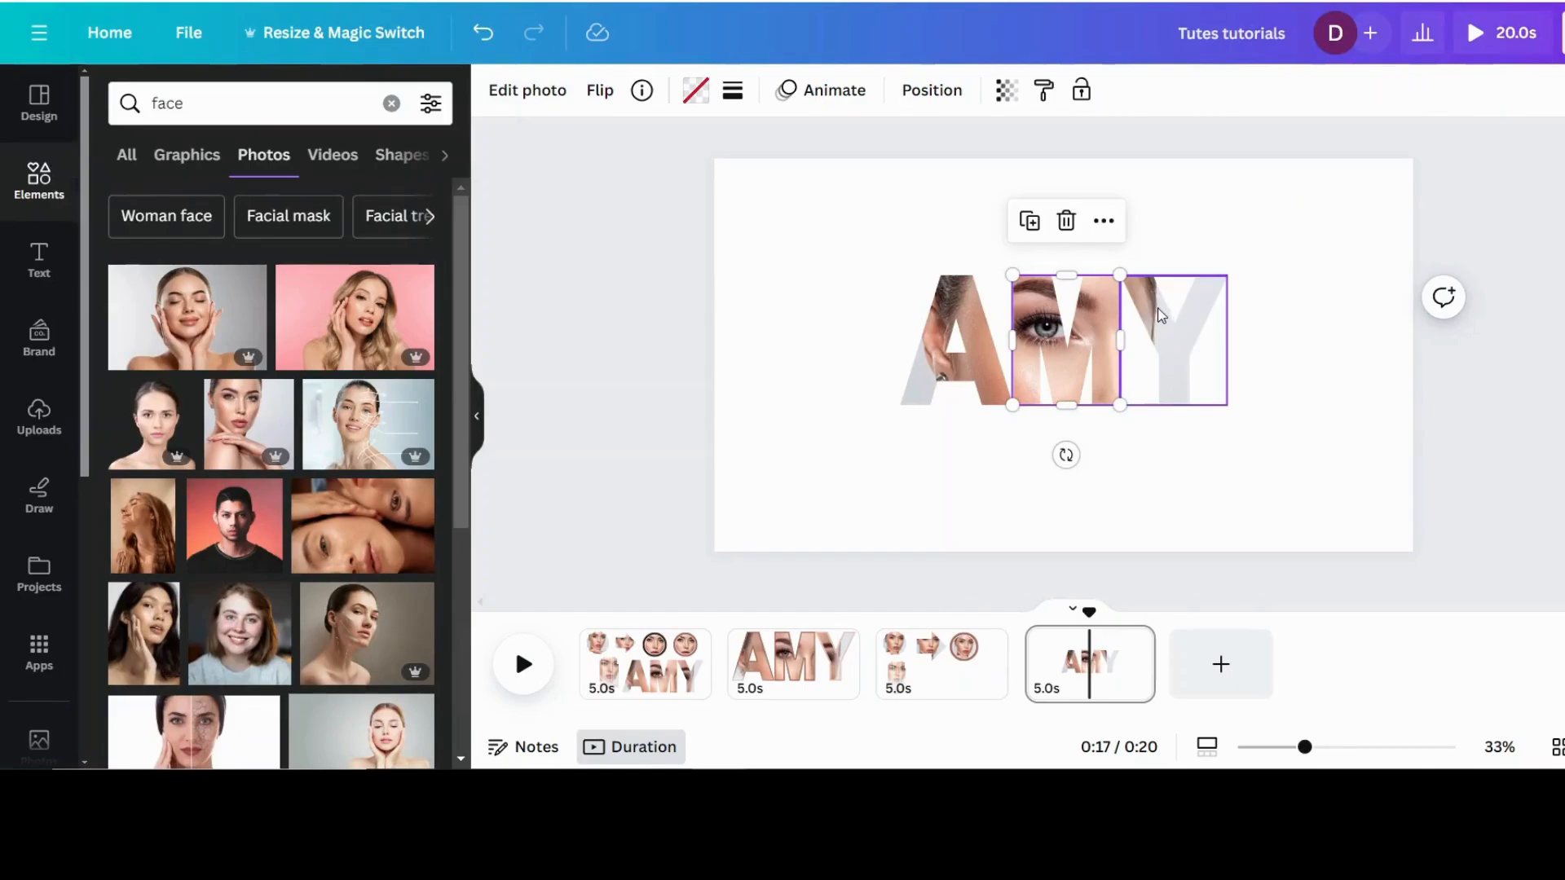
Step: Enlarge and shift the portrait in letter Y's crop so the face's other eye falls inside the Y
left_click(1141, 291)
double_click(1140, 291)
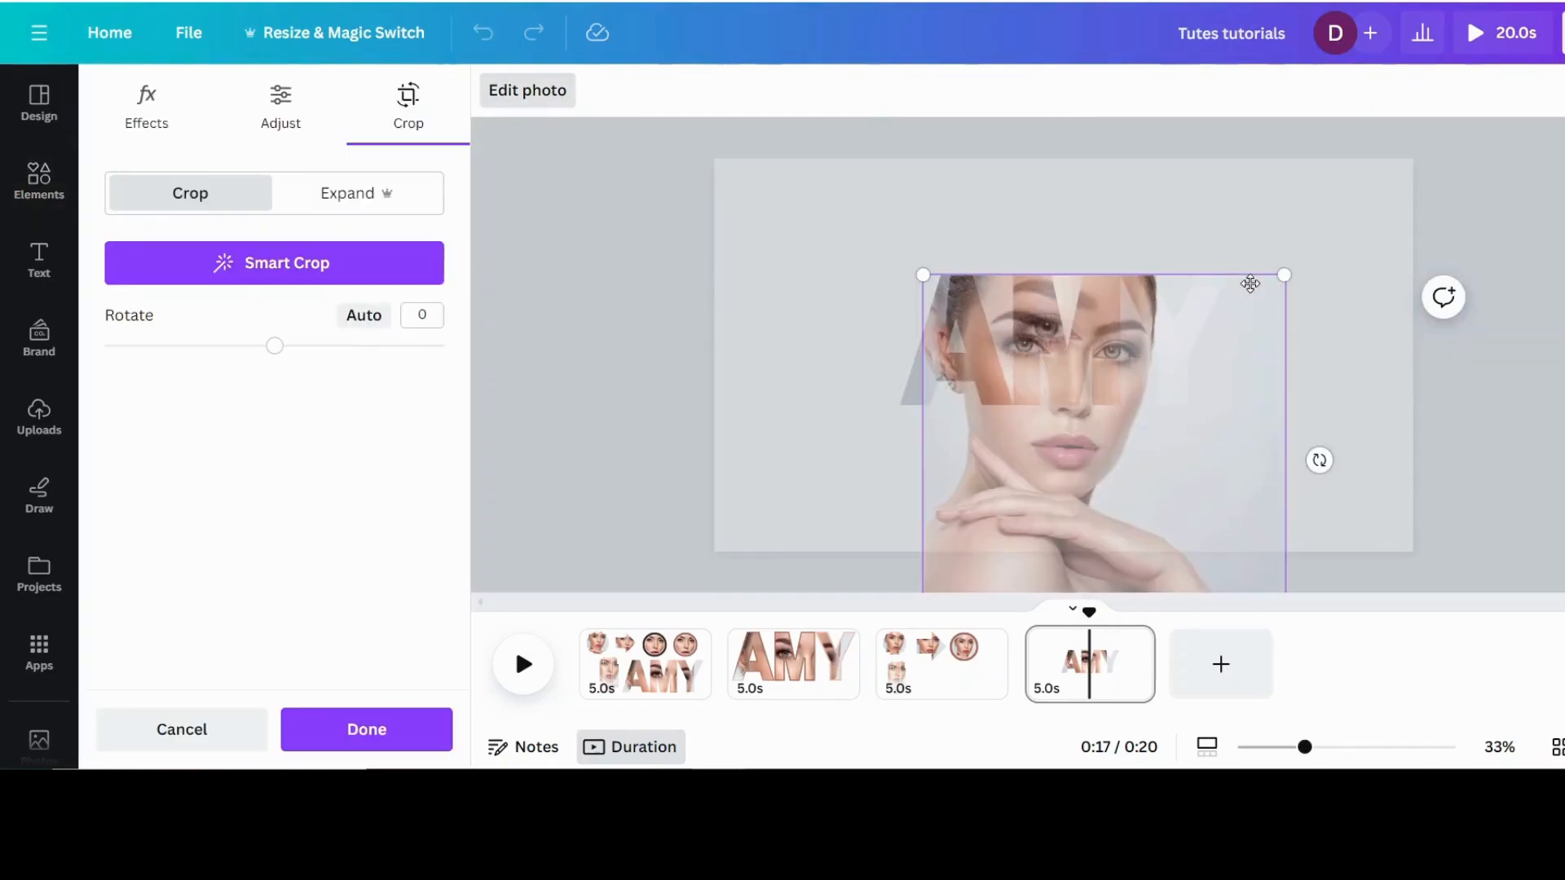
left_click_drag(1289, 275, 1414, 217)
left_click_drag(1347, 260, 1324, 330)
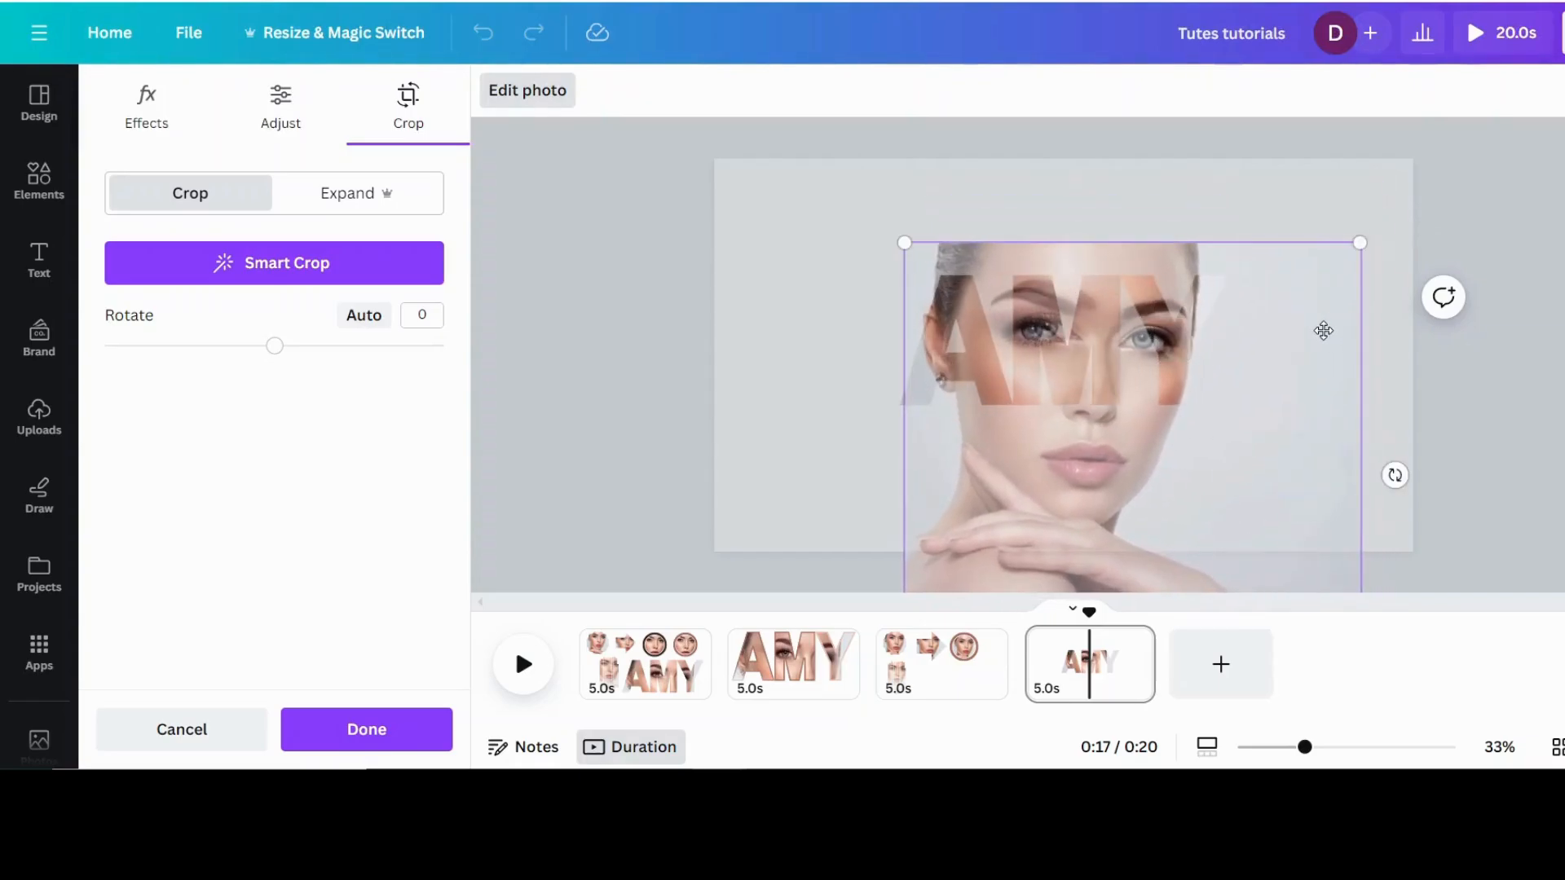
left_click(1314, 194)
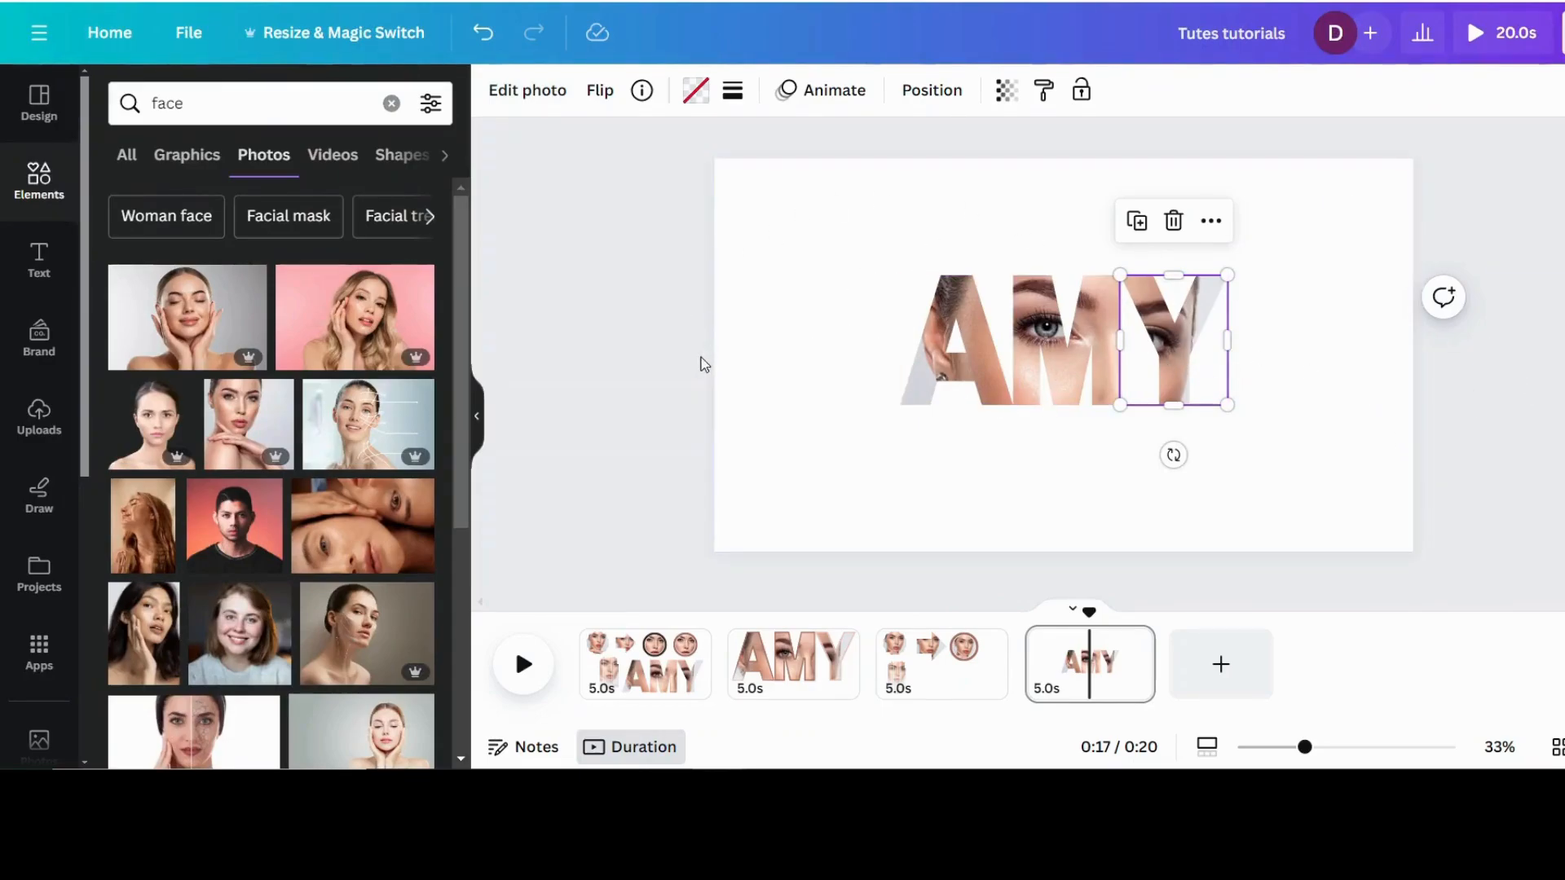
Step: Select the three filled letters together and enlarge them to most of the page width, roughly centred on the page
left_click_drag(807, 271, 1434, 484)
left_click_drag(855, 460, 782, 520)
left_click_drag(1227, 275, 1398, 277)
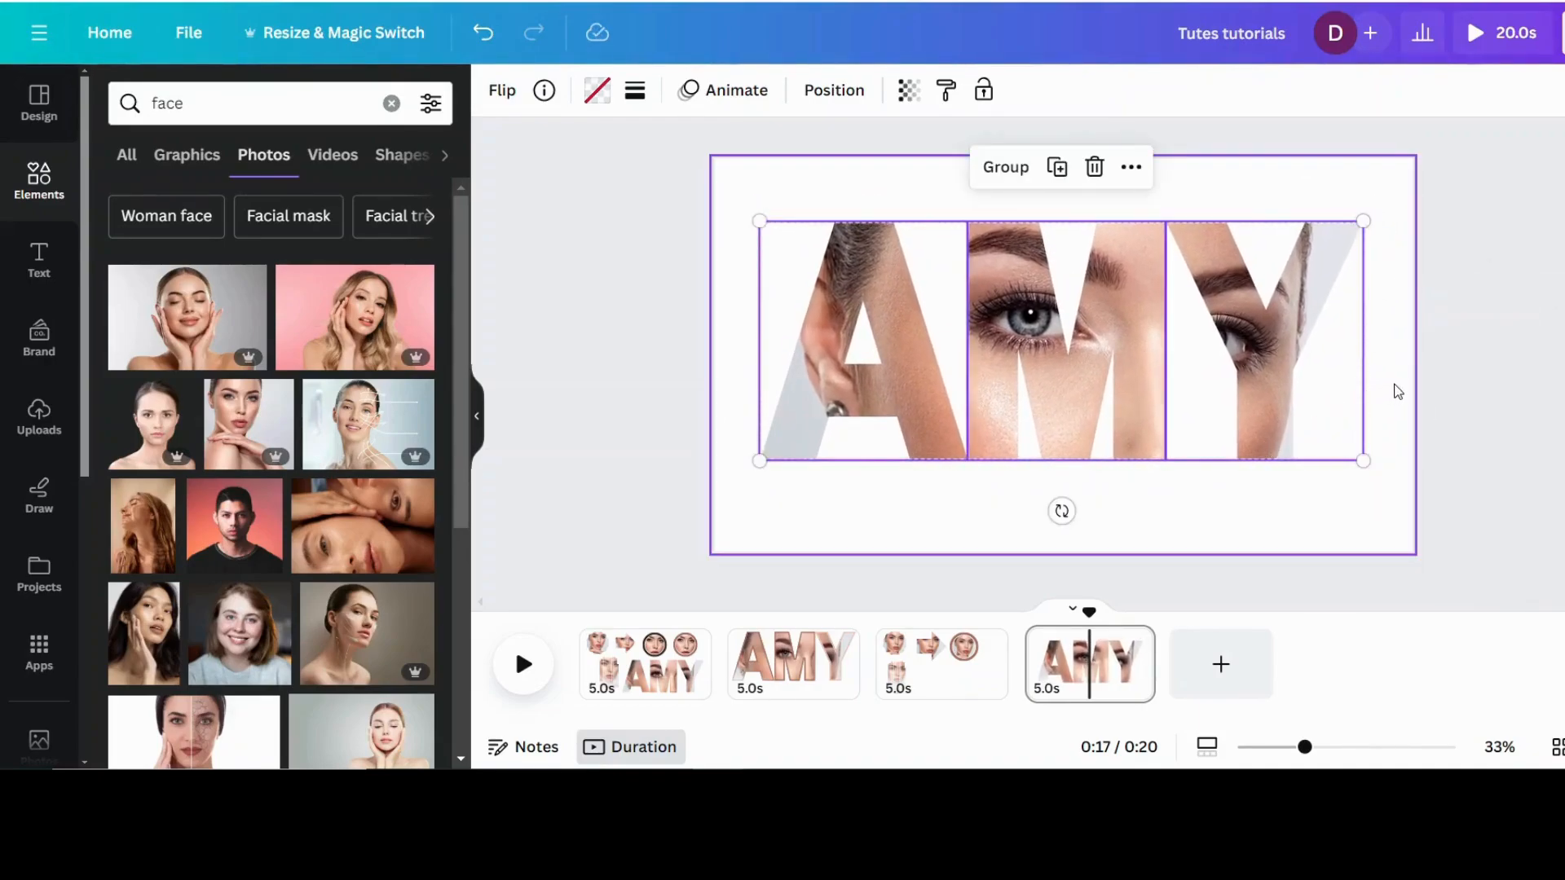
left_click(1412, 409)
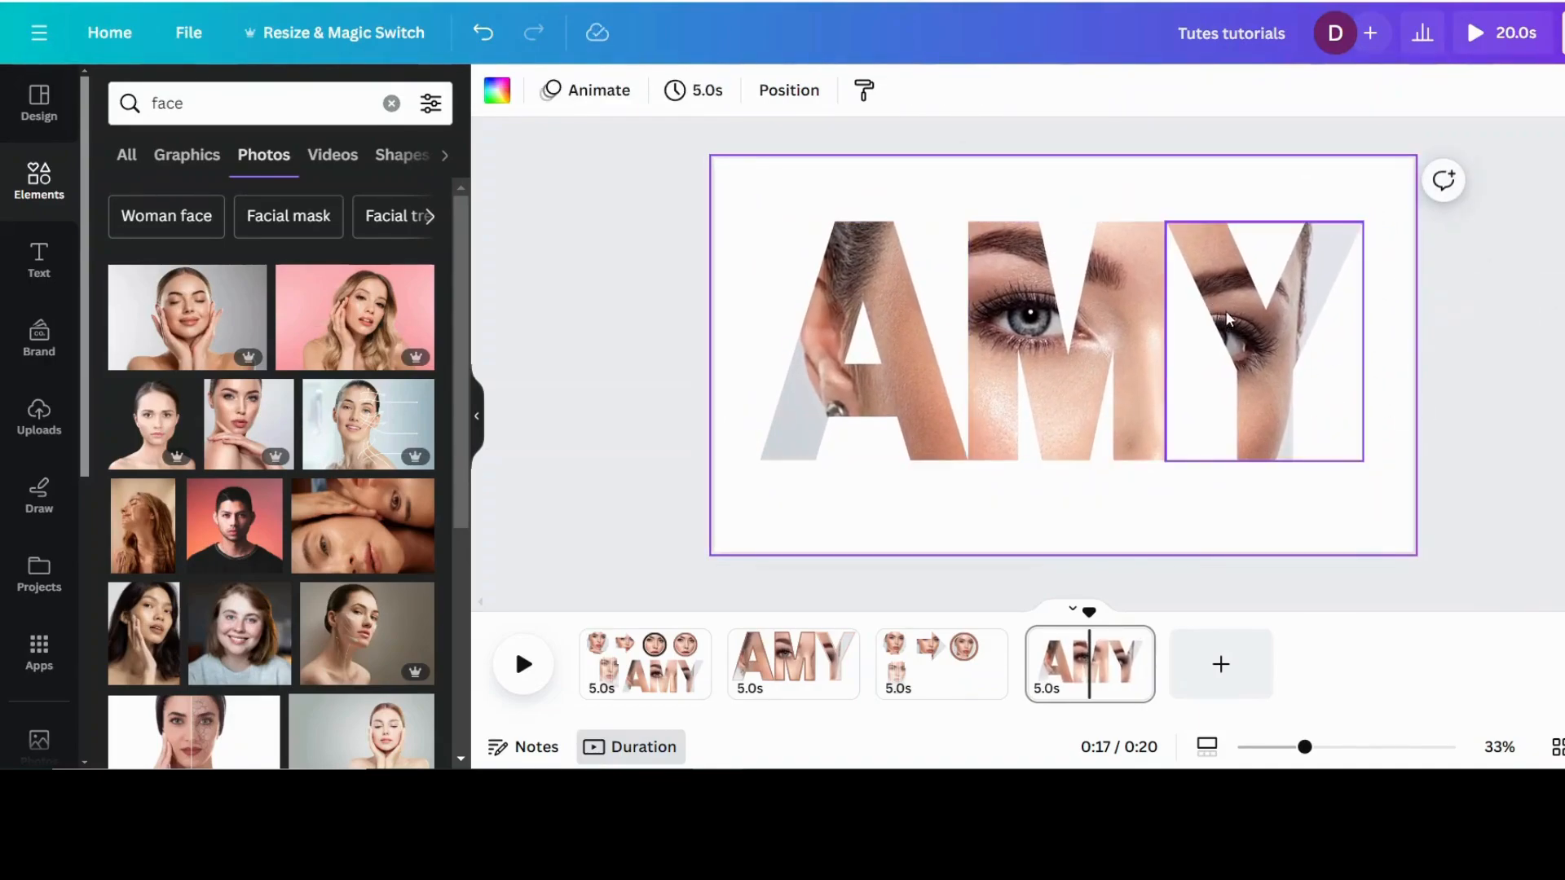
Step: Check the bordered letters on page 2, and give page 4's letter A a solid border of weight 21 in the reddish-brown photo colour
left_click(780, 668)
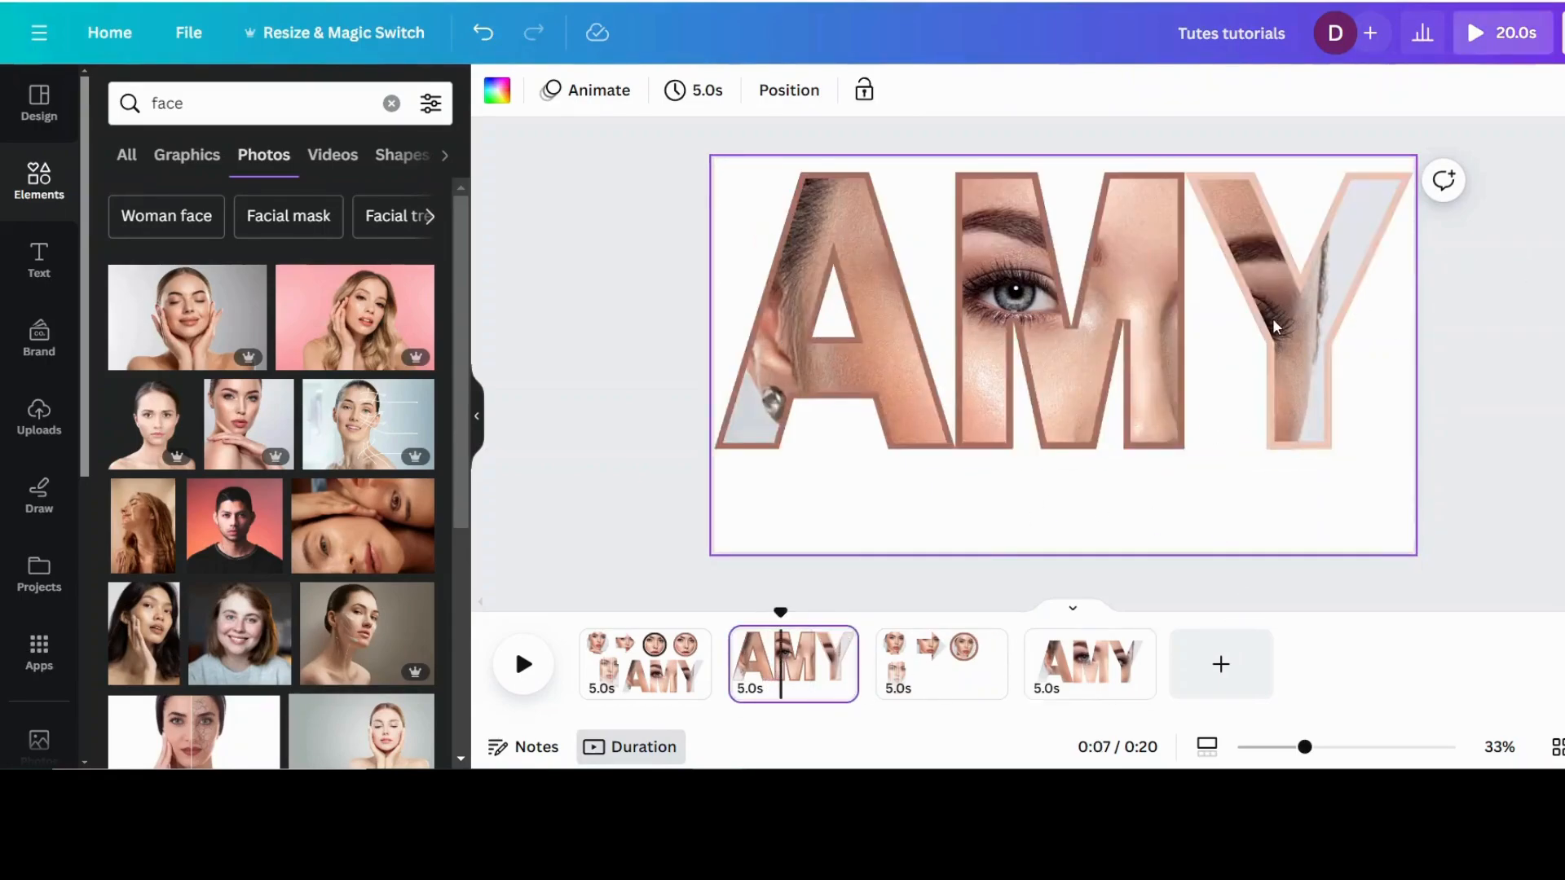
left_click(1077, 656)
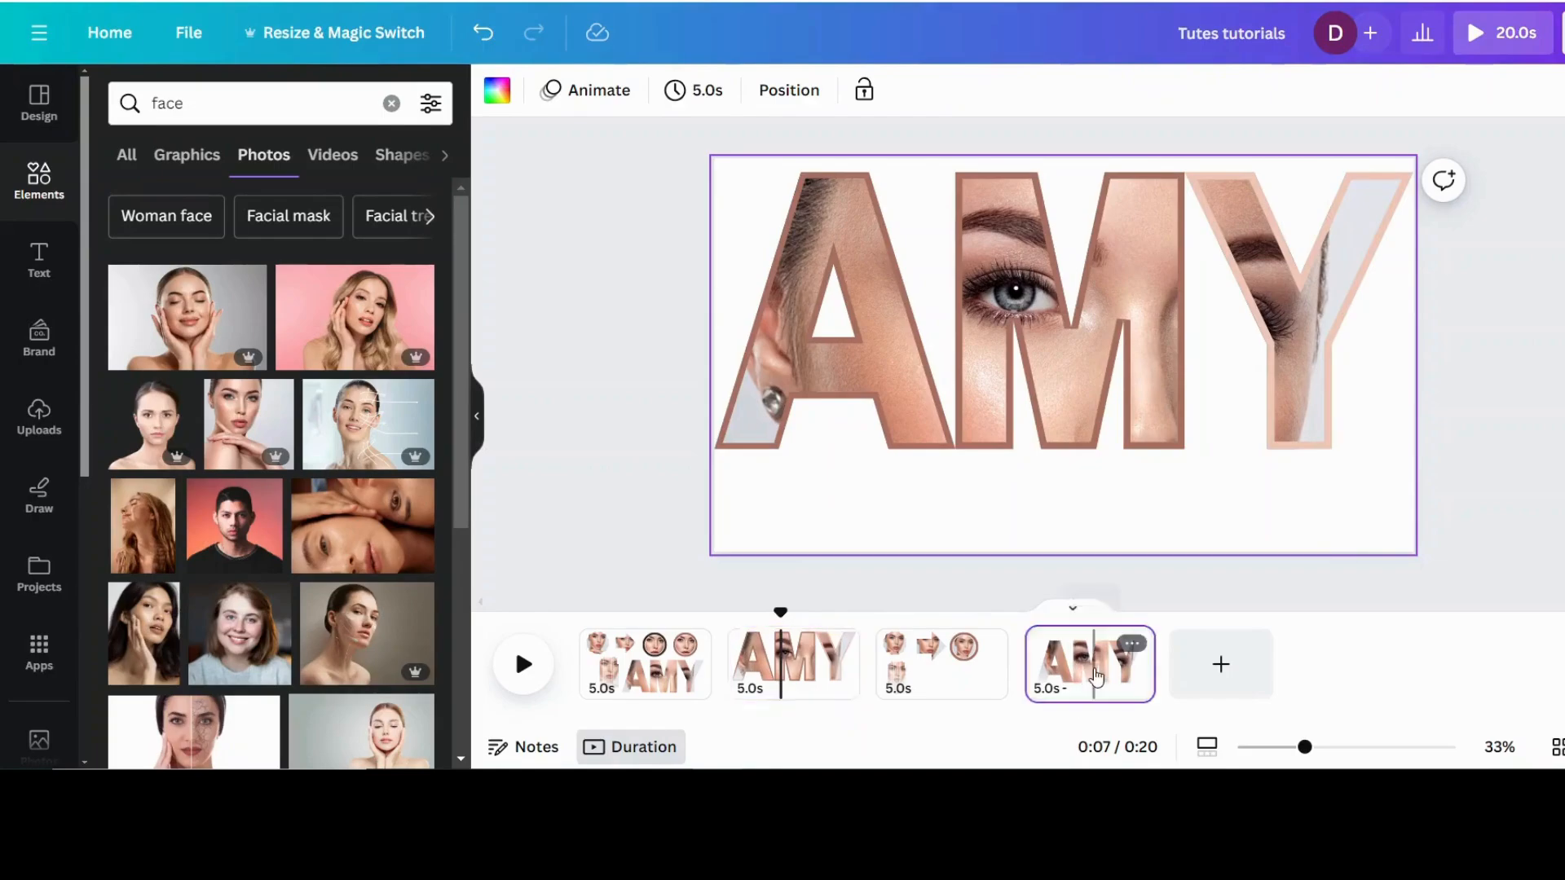
left_click(890, 332)
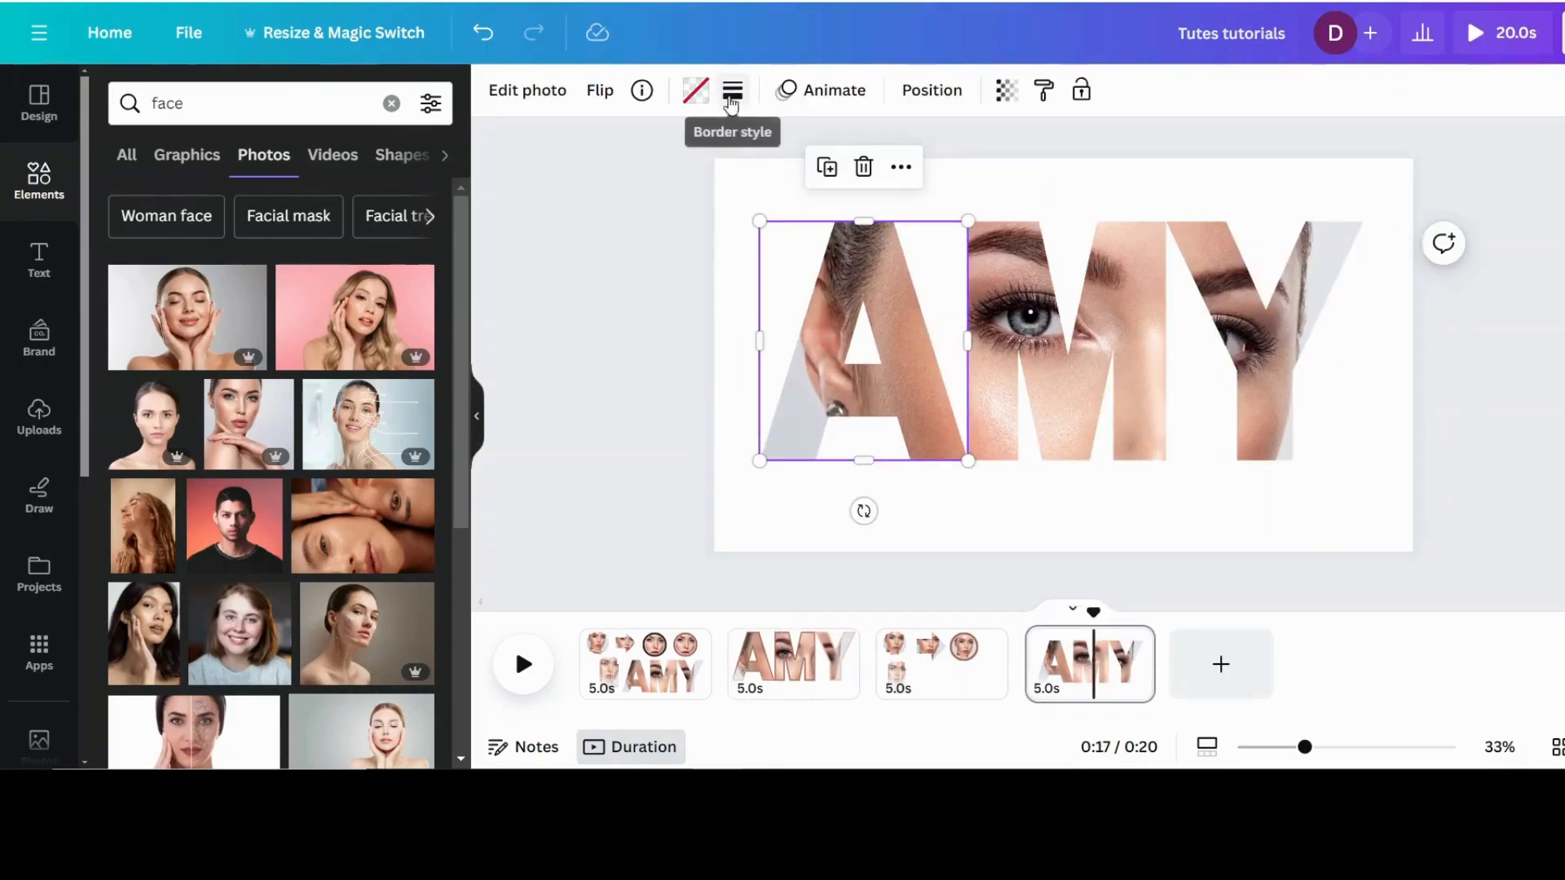
left_click(730, 101)
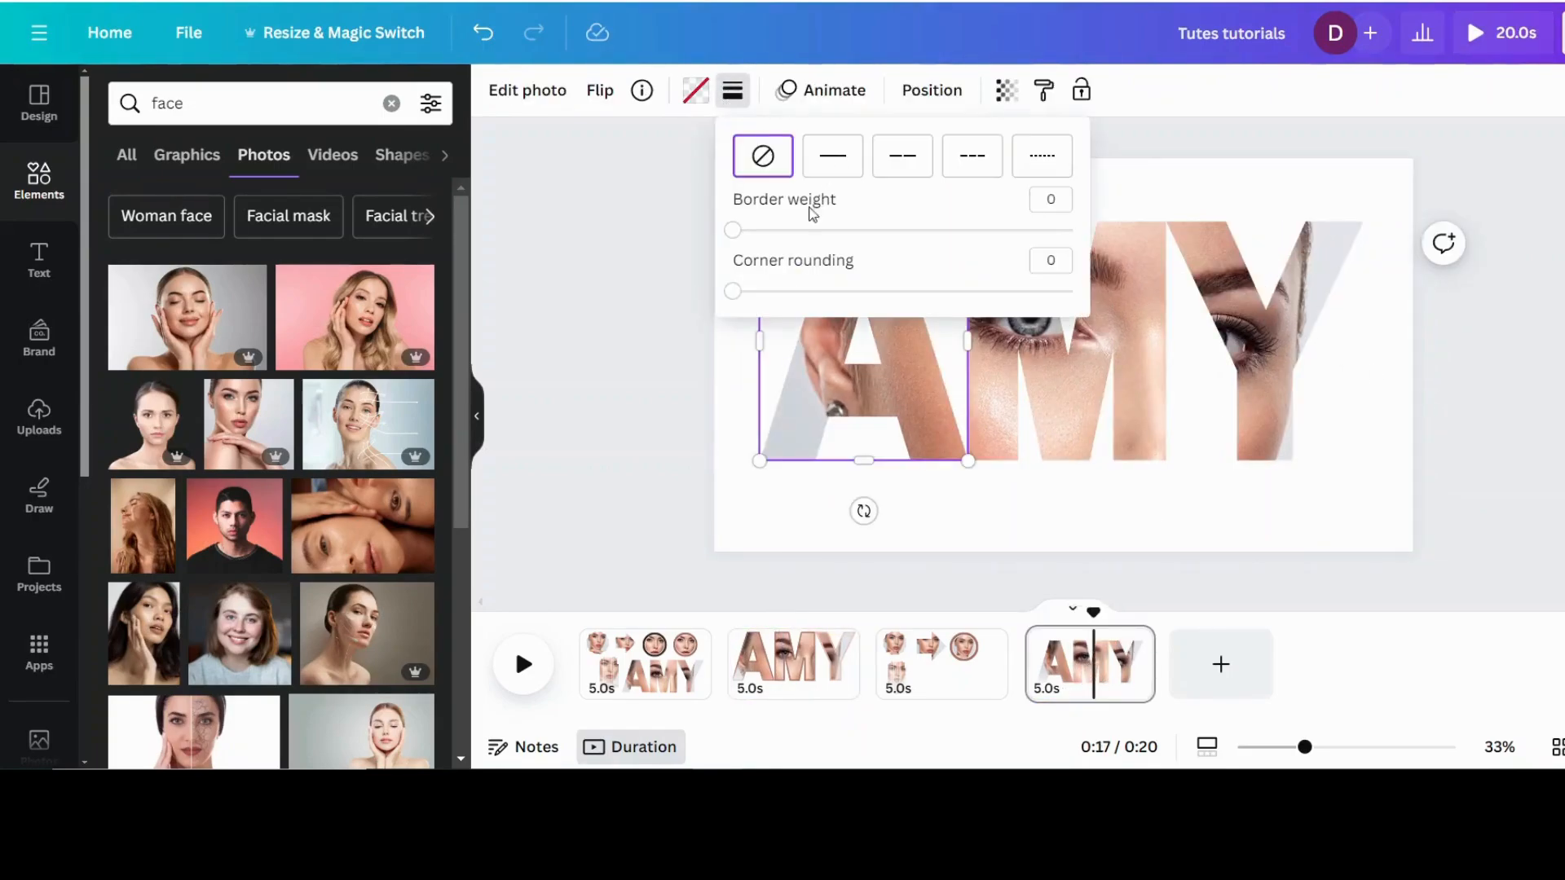
left_click_drag(732, 235, 805, 232)
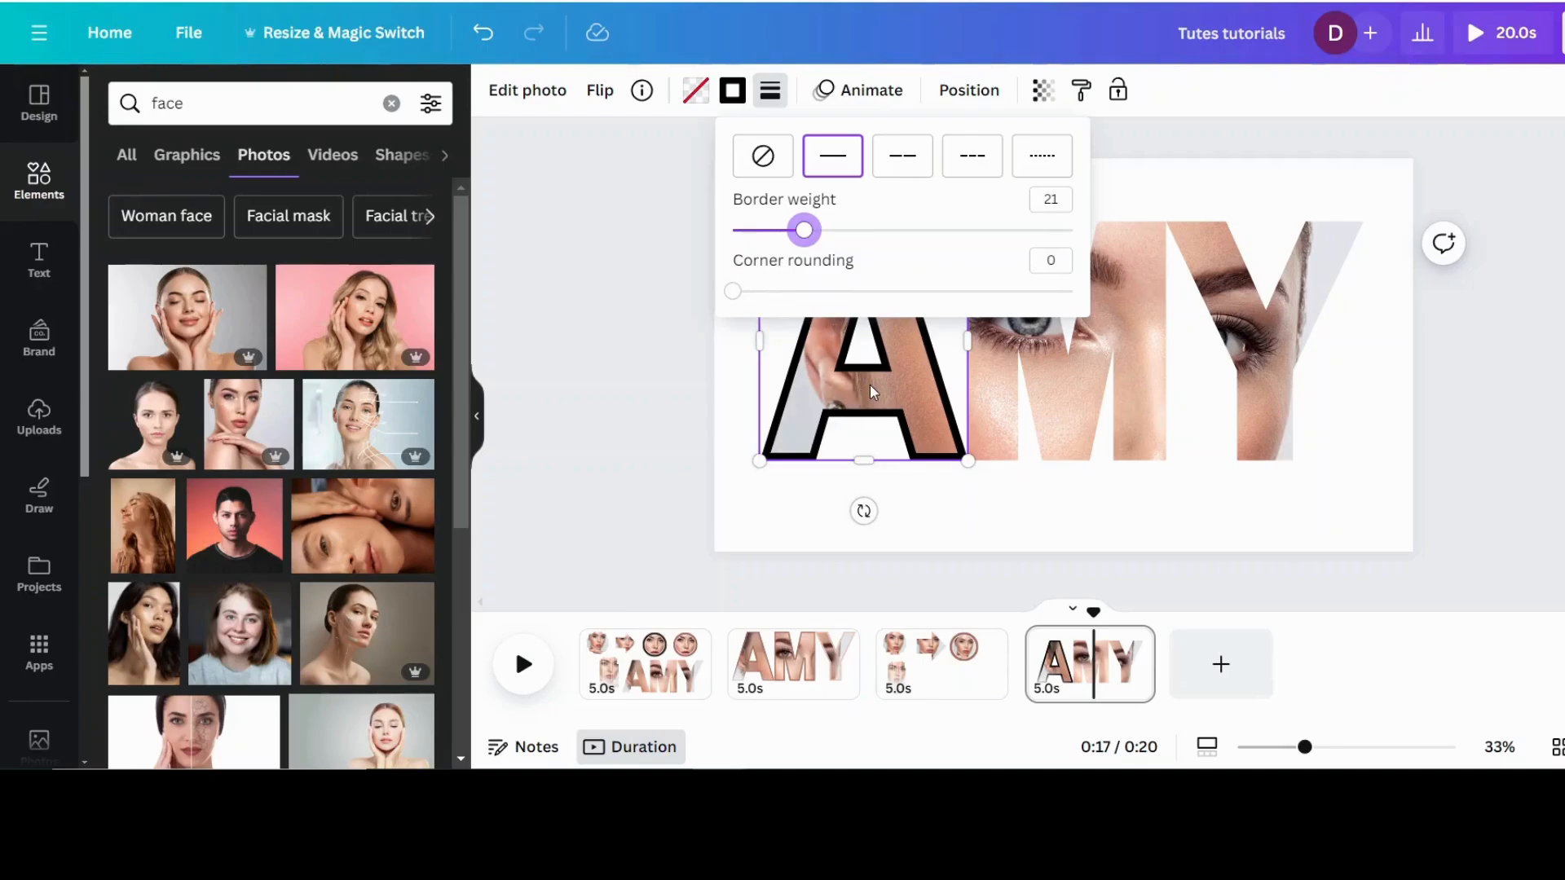
left_click(735, 96)
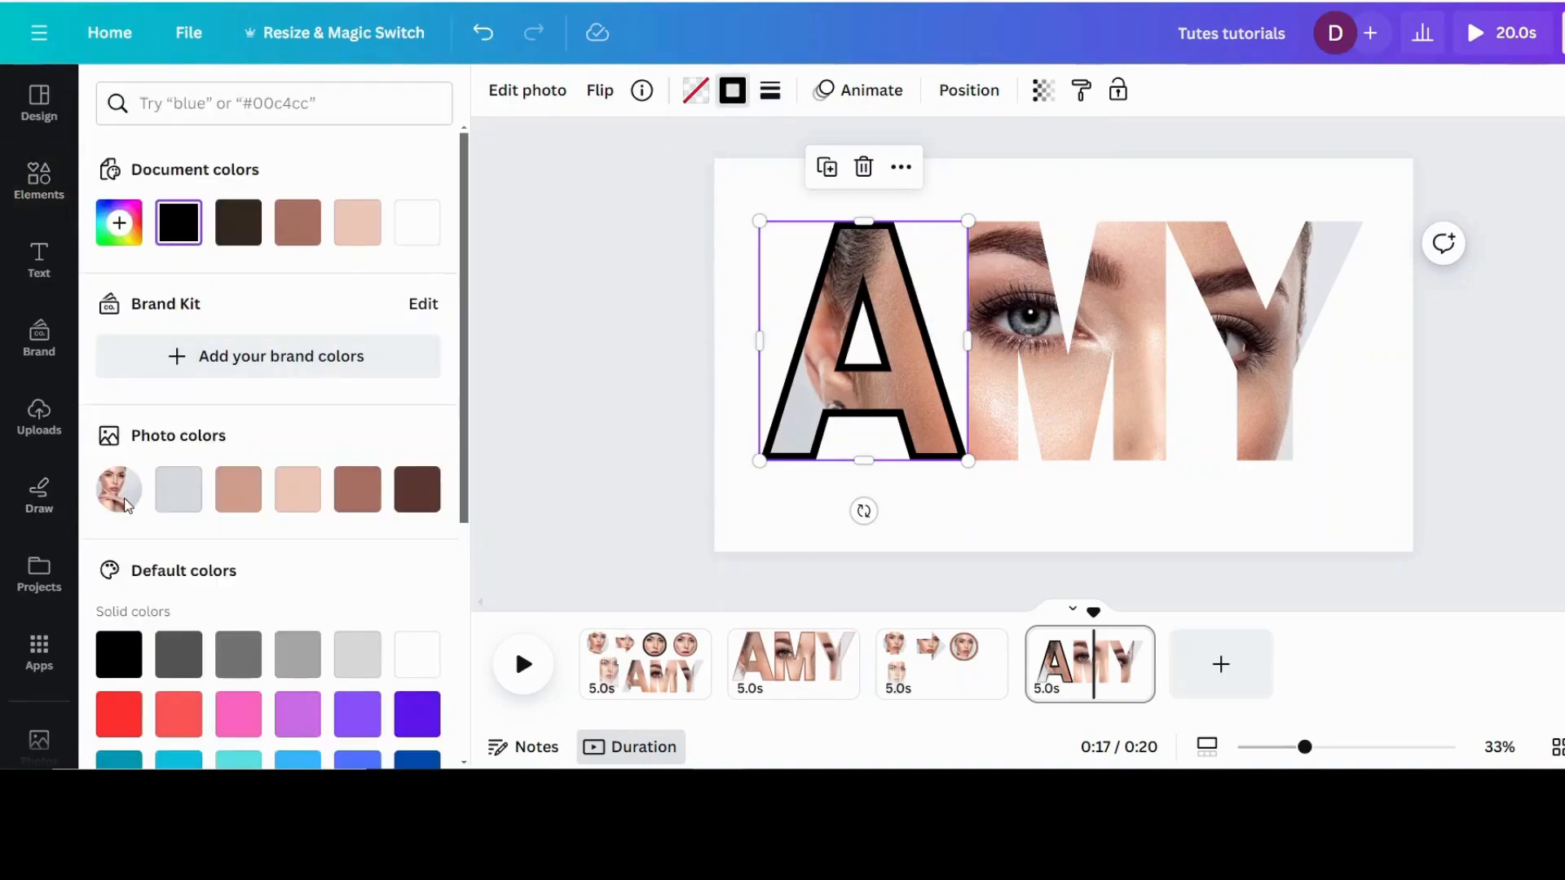
left_click(360, 501)
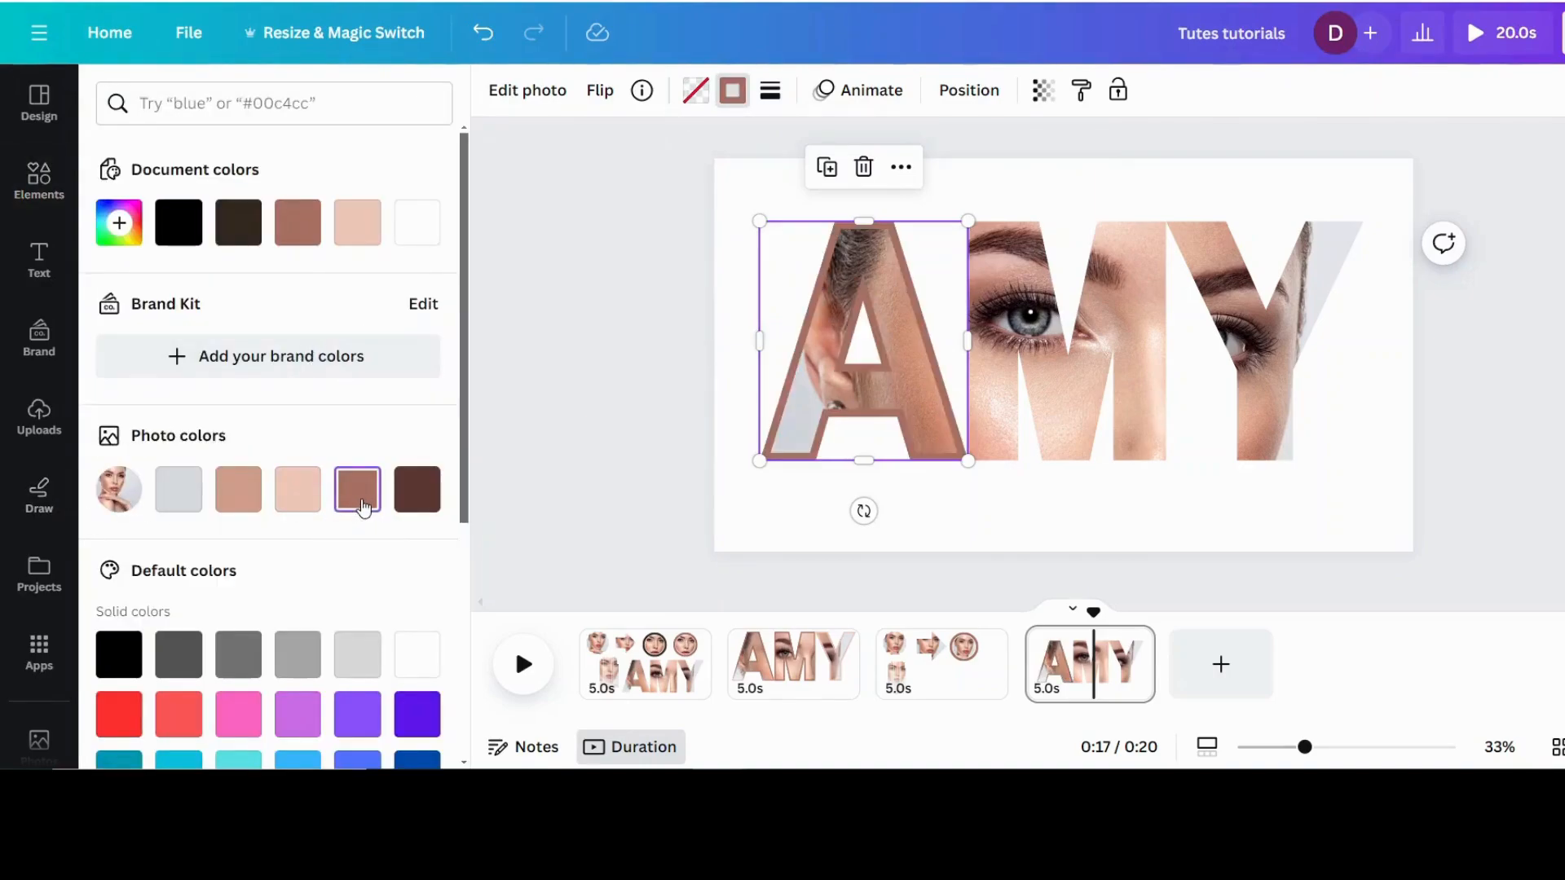
Step: Give letter M a solid border of weight 25 in the reddish-brown photo colour
left_click(1118, 323)
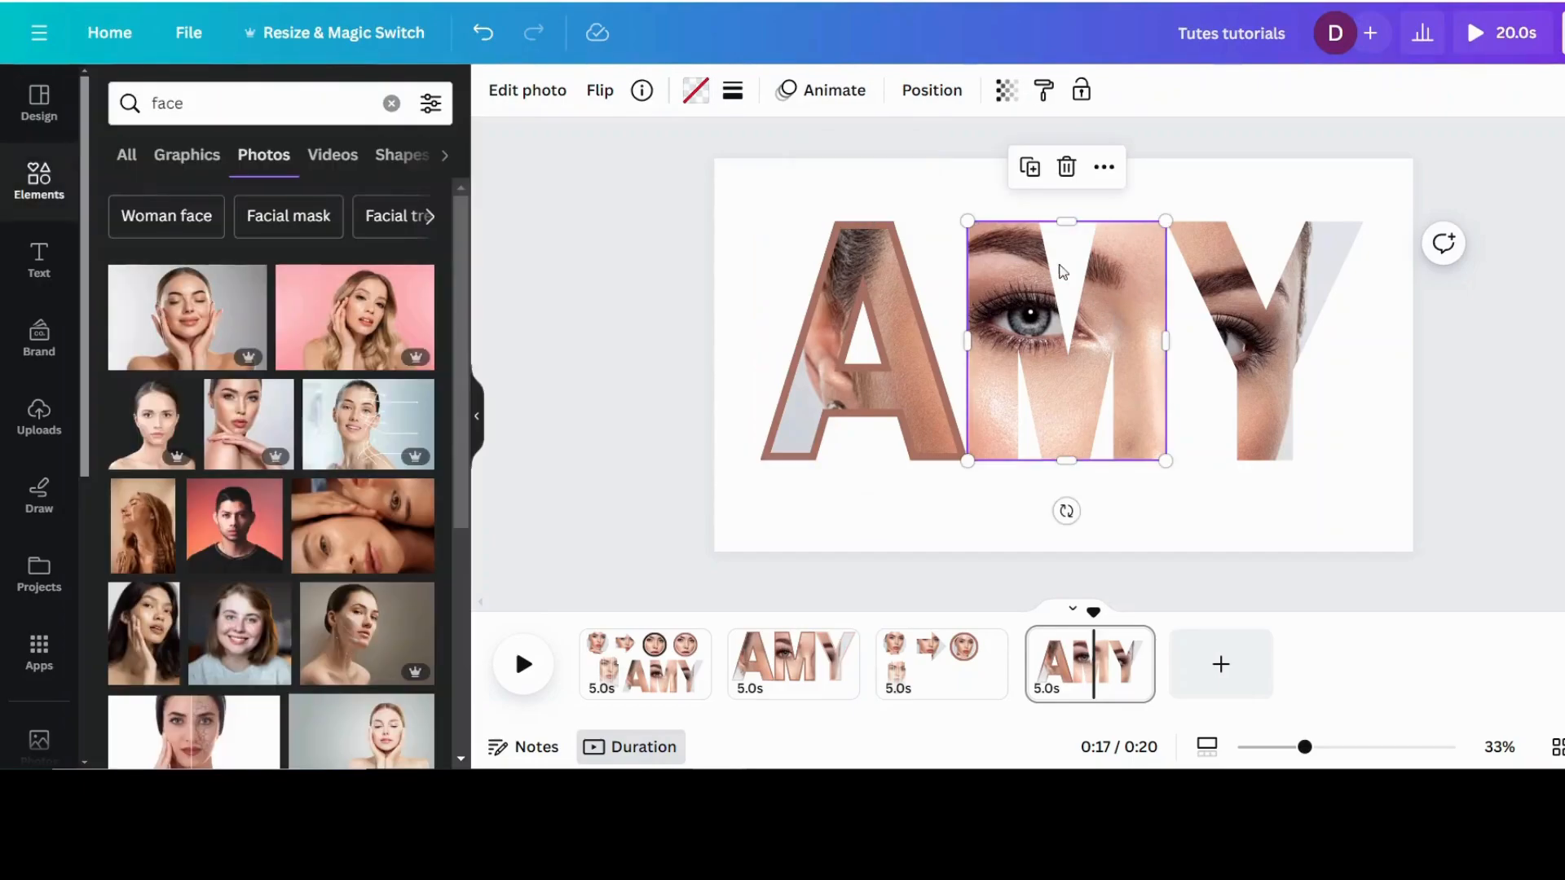
left_click(733, 89)
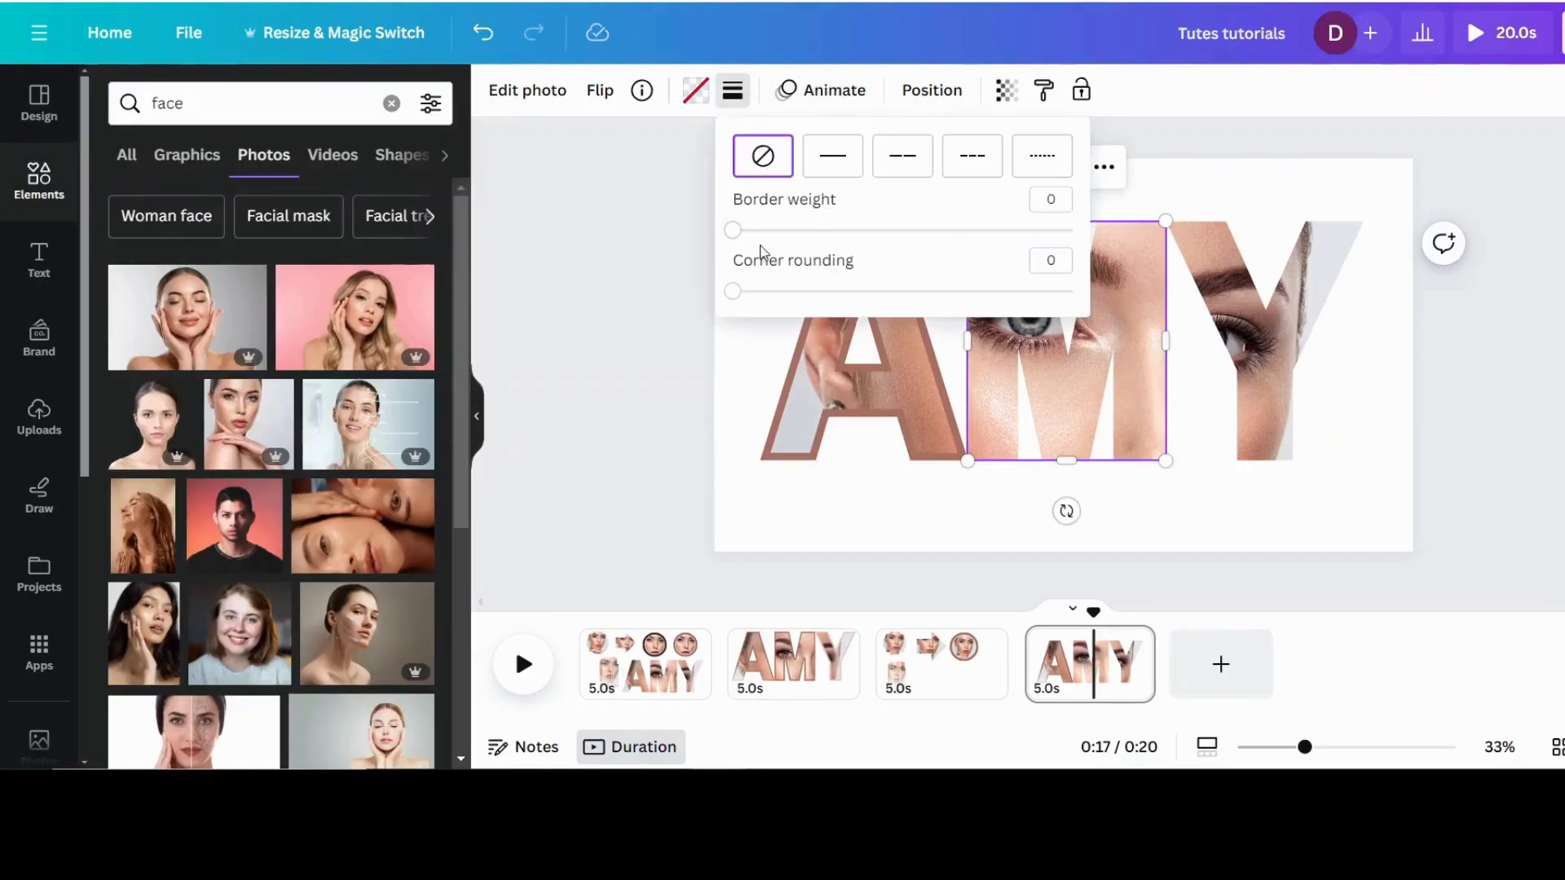
left_click_drag(738, 241, 817, 231)
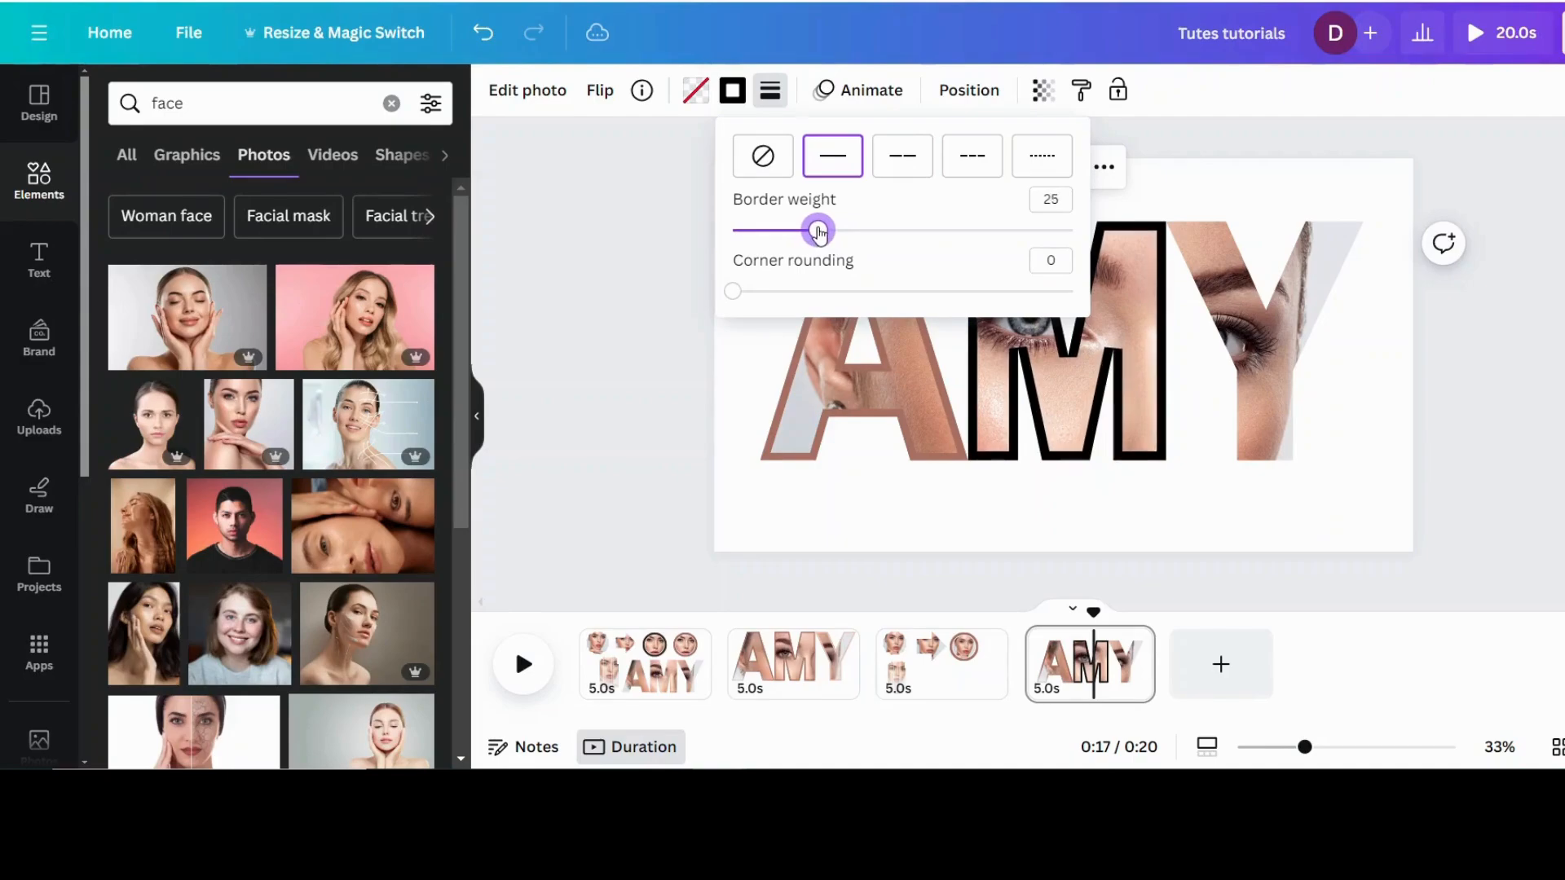
left_click(731, 90)
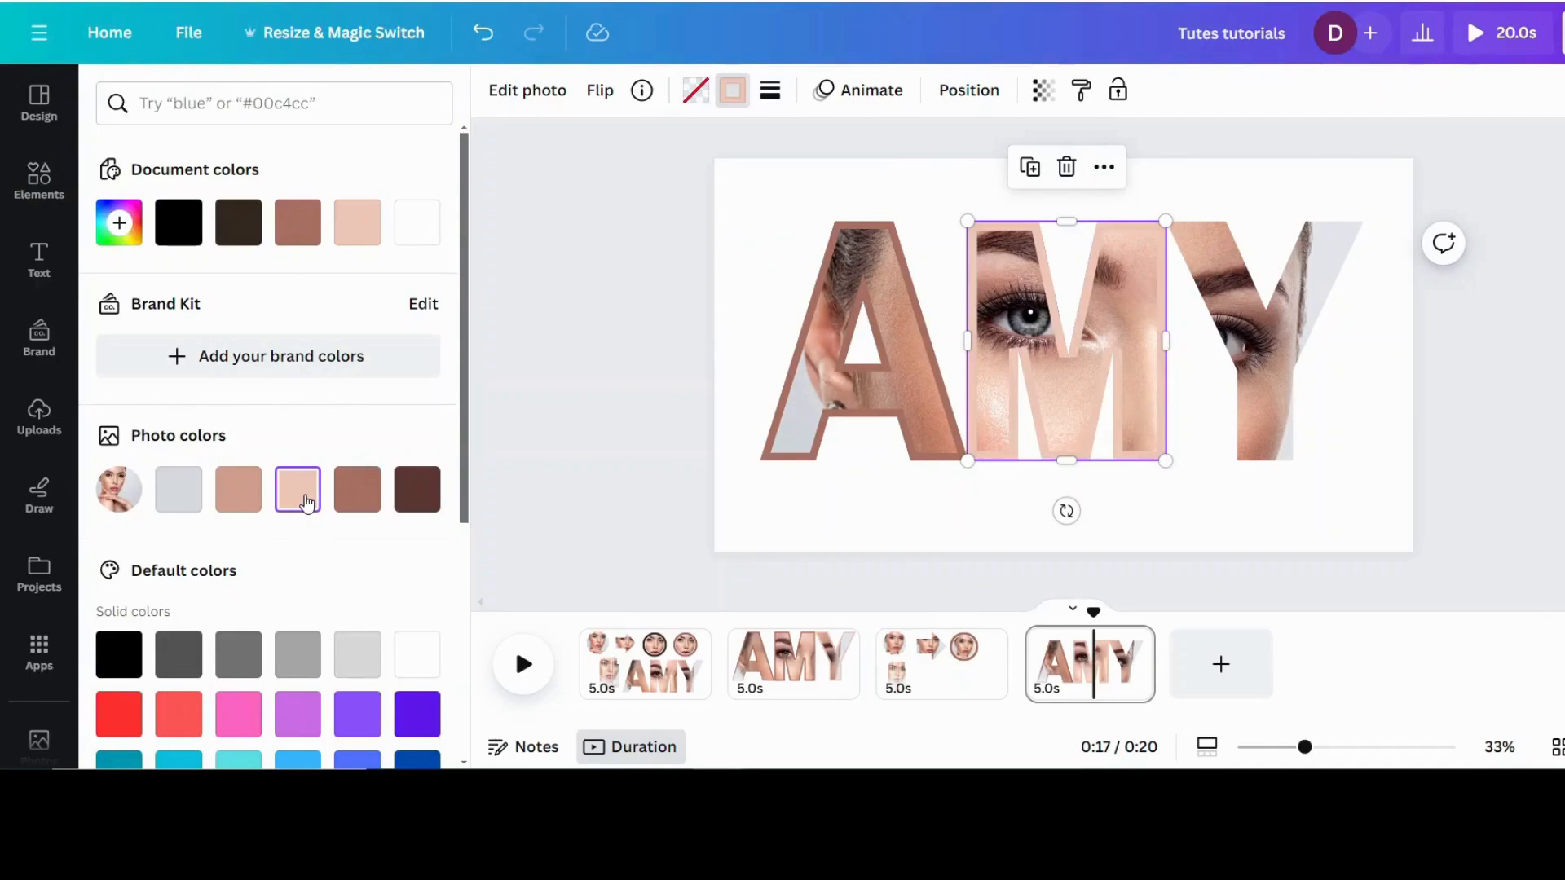
left_click(354, 489)
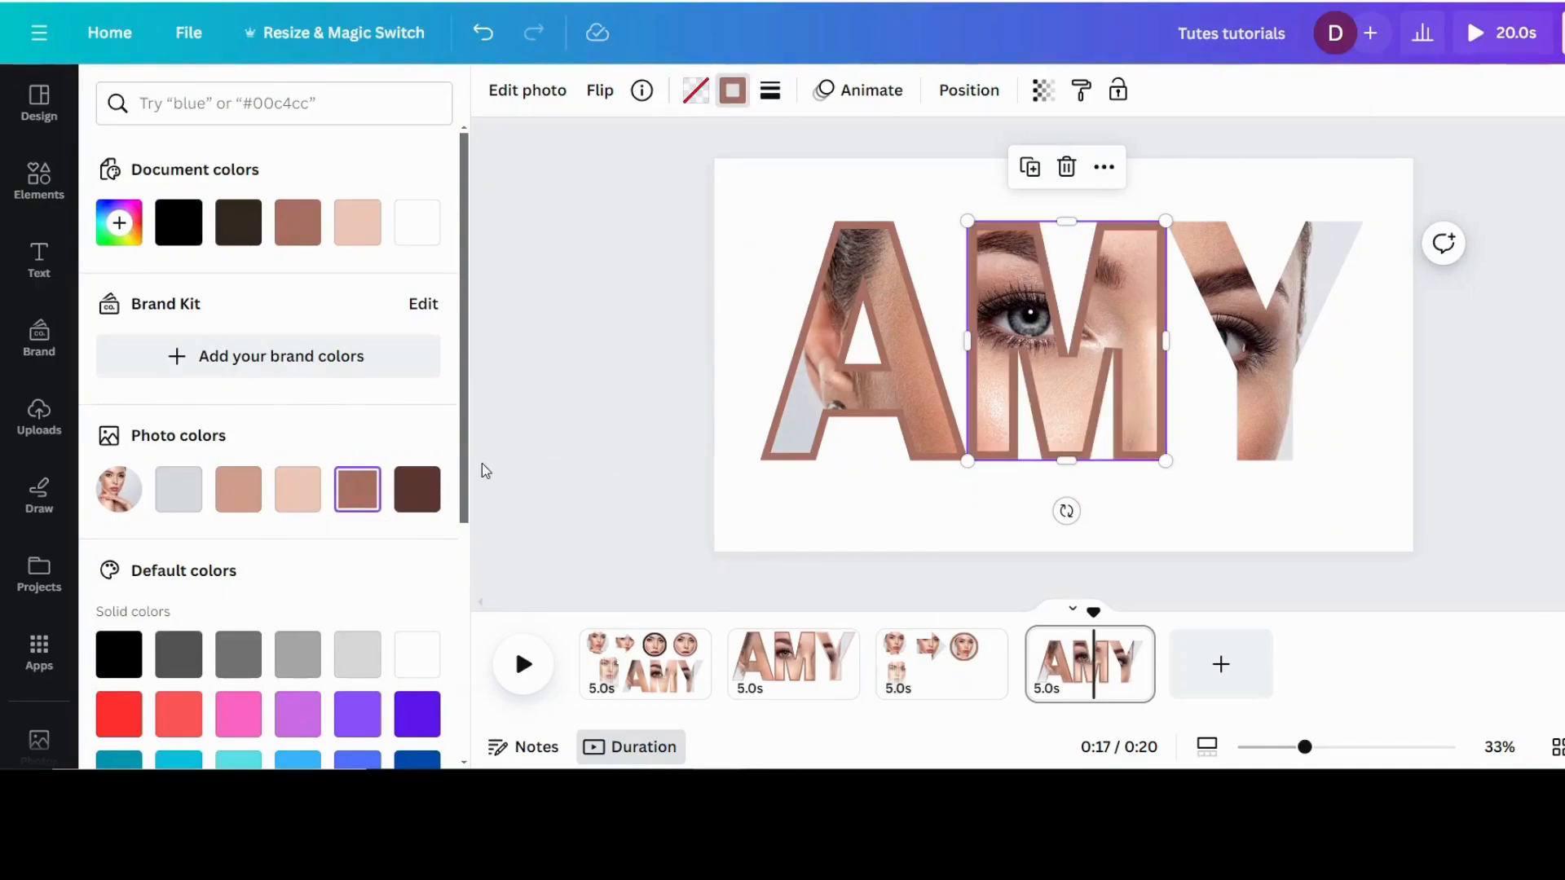